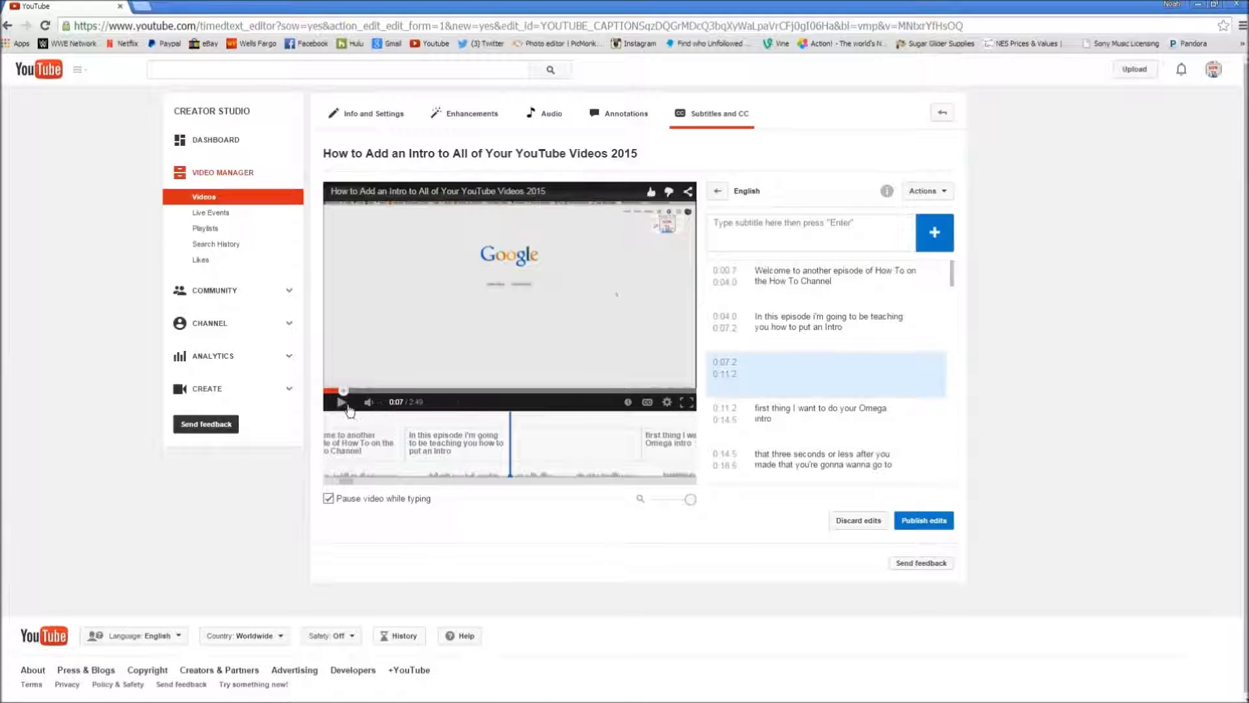
Preview the video with its published English captions, then go to the channel home page
left_click(342, 402)
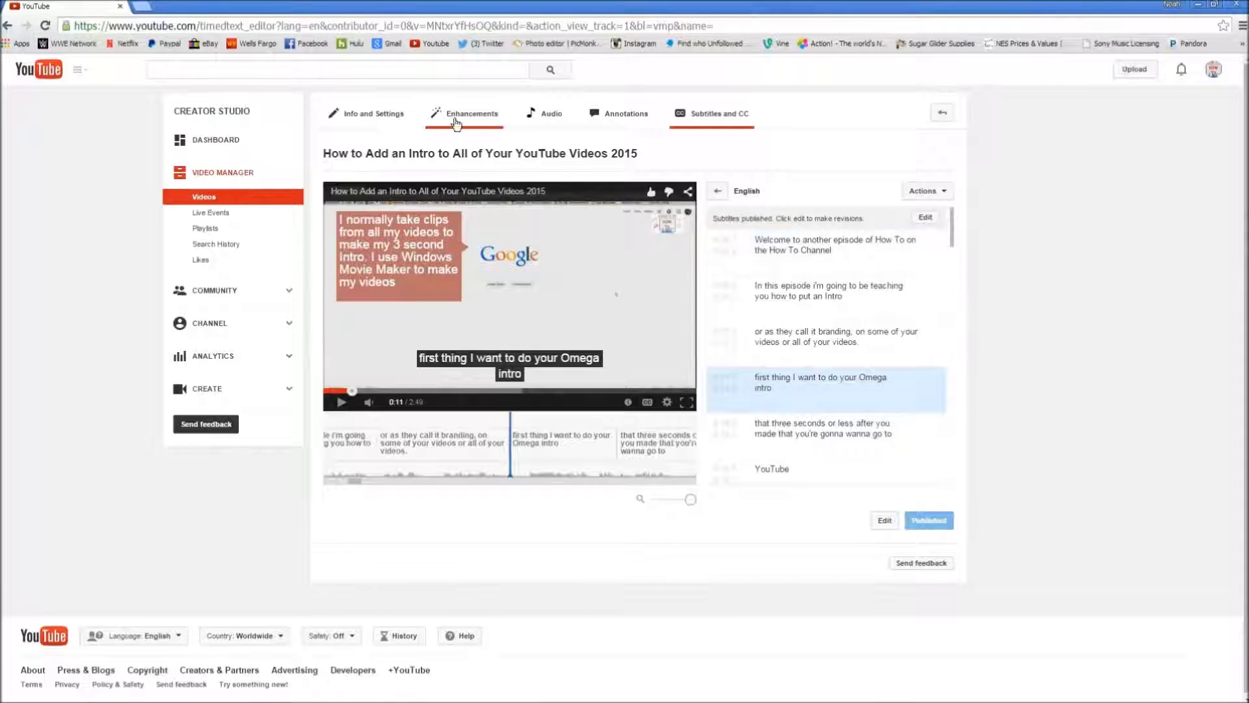
left_click(284, 136)
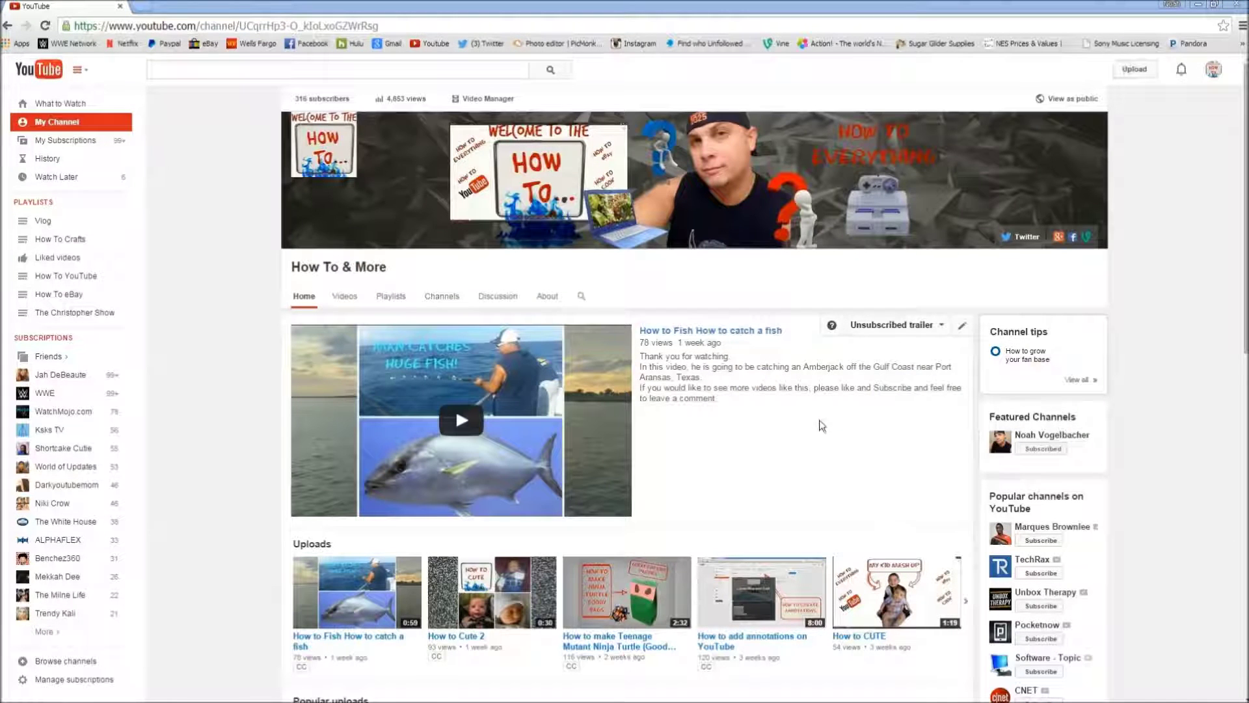
Open the 'How to Add an Intro to All of Your YouTube Videos 2015' video's subtitles page from Video Manager
left_click(468, 101)
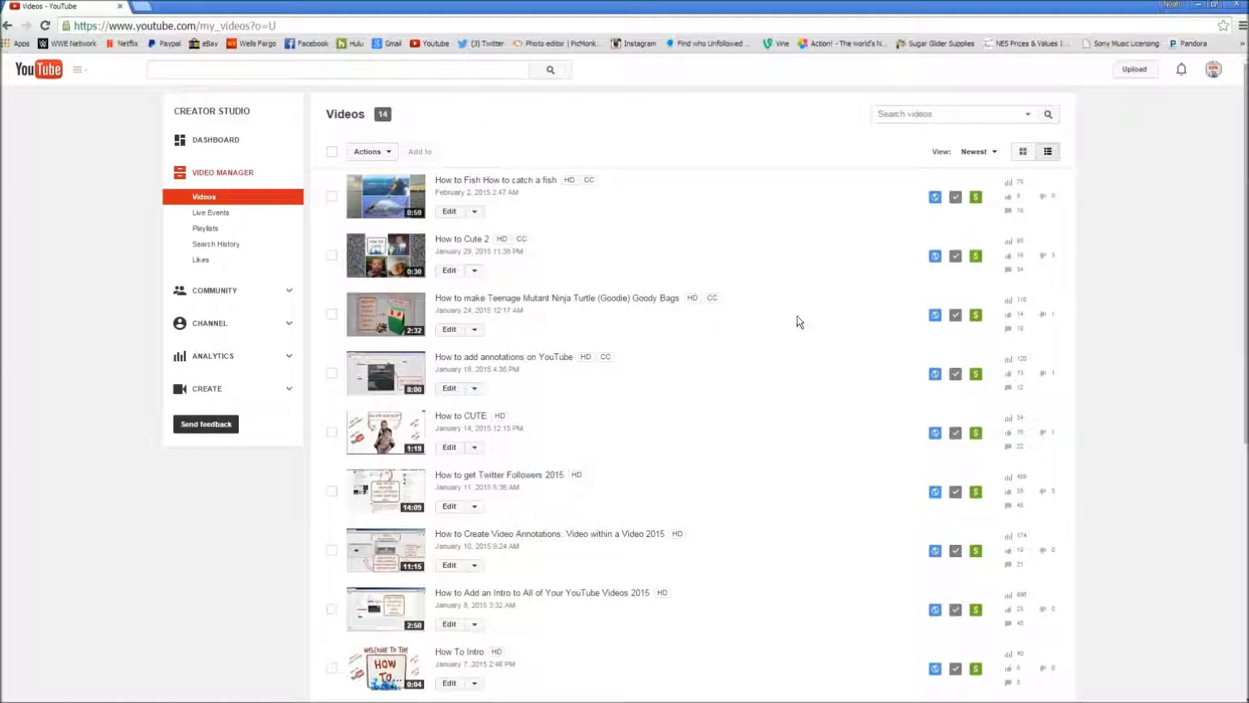
scroll(801, 346, "down", 5)
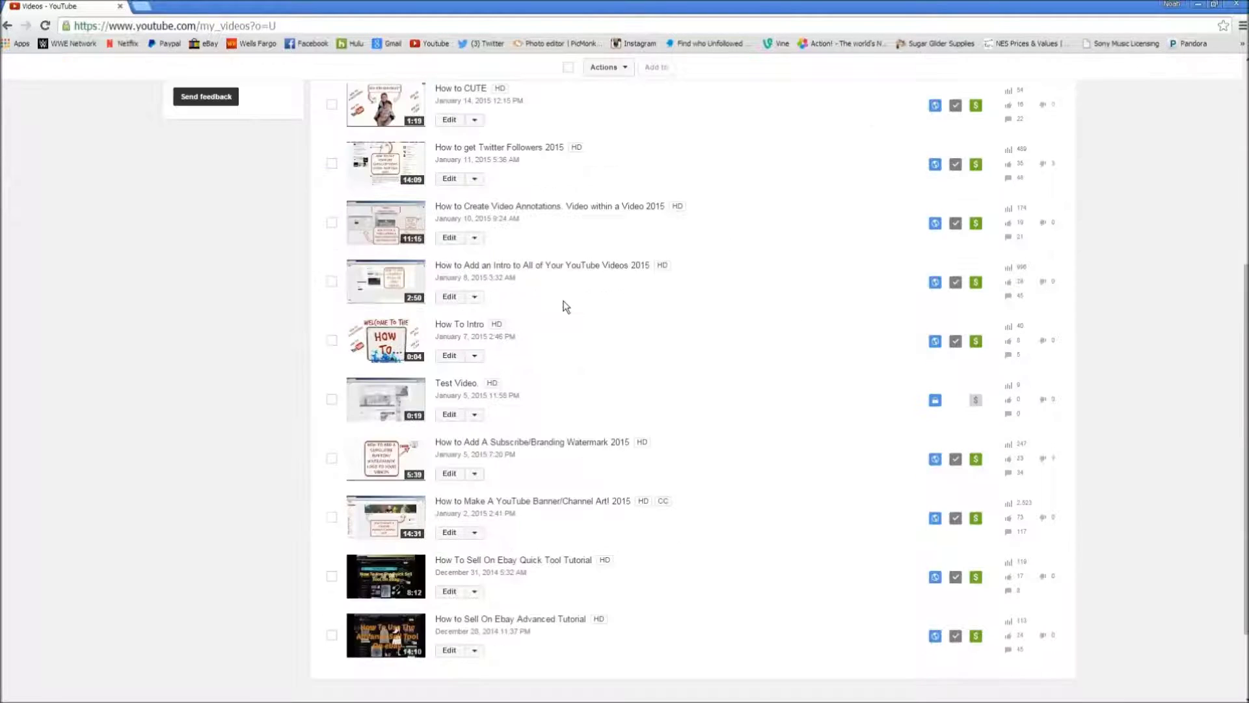
left_click(449, 299)
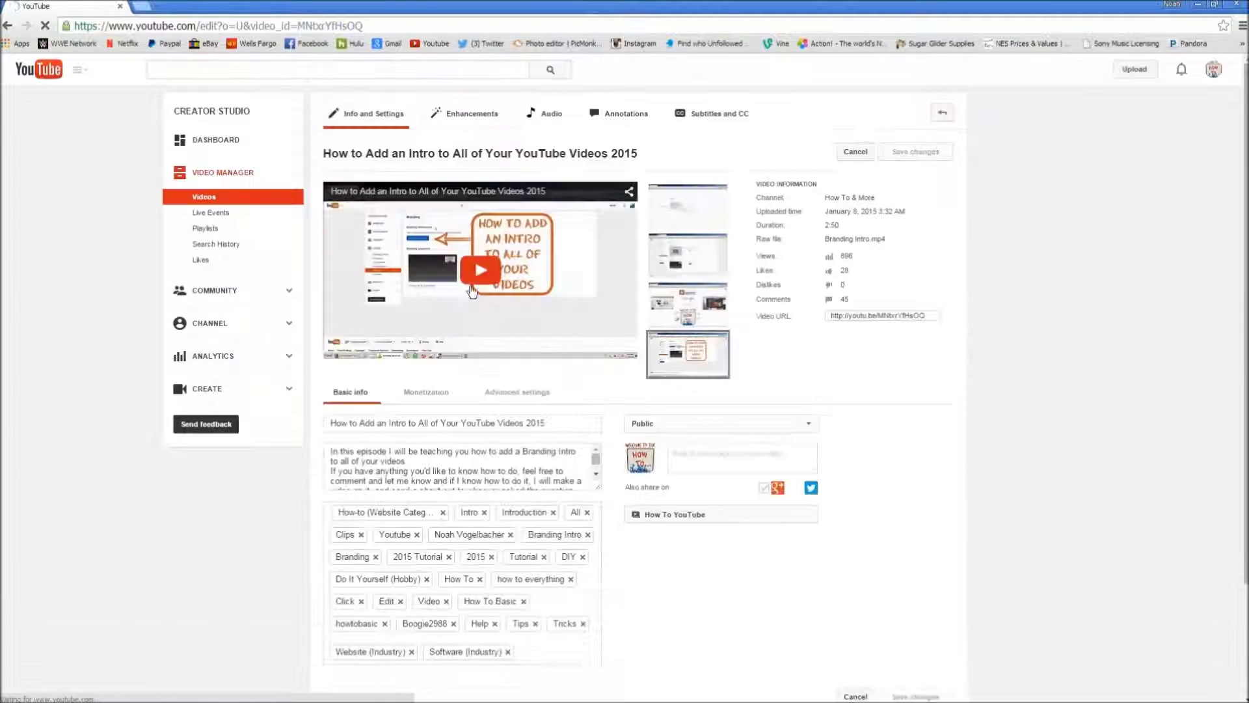
left_click(734, 116)
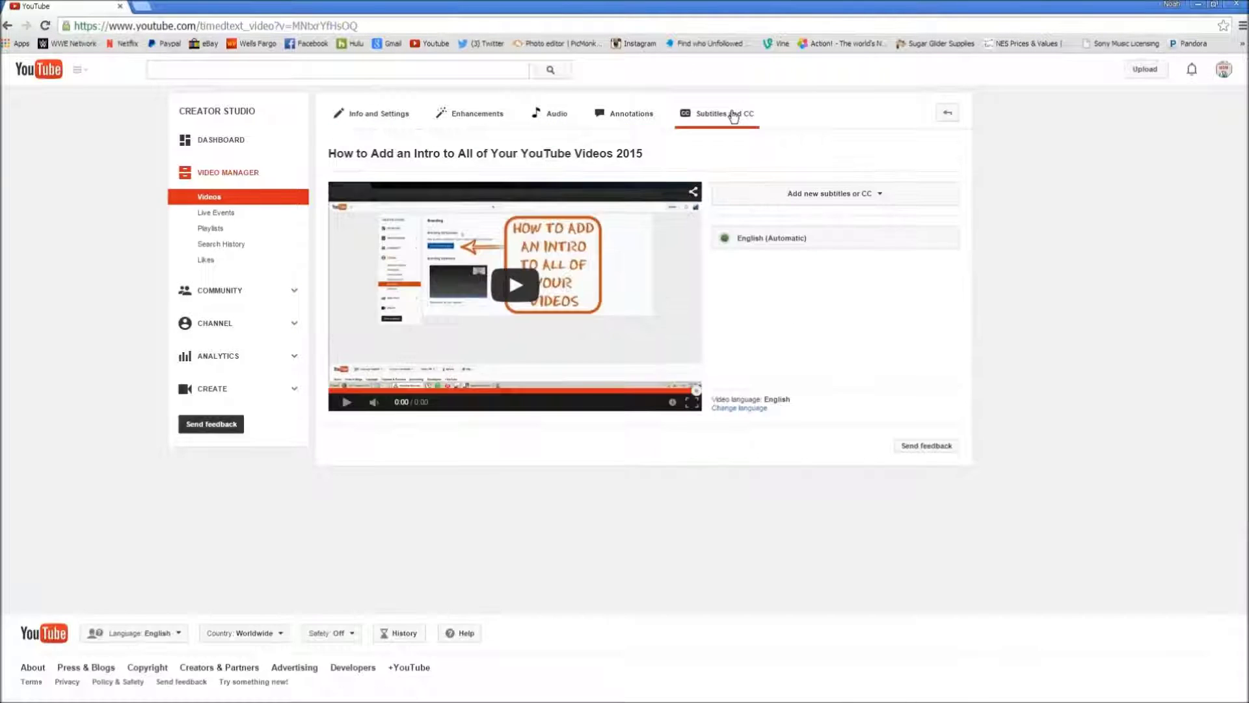
Open the English (Automatic) caption track and play to the first caption to review it
left_click(763, 240)
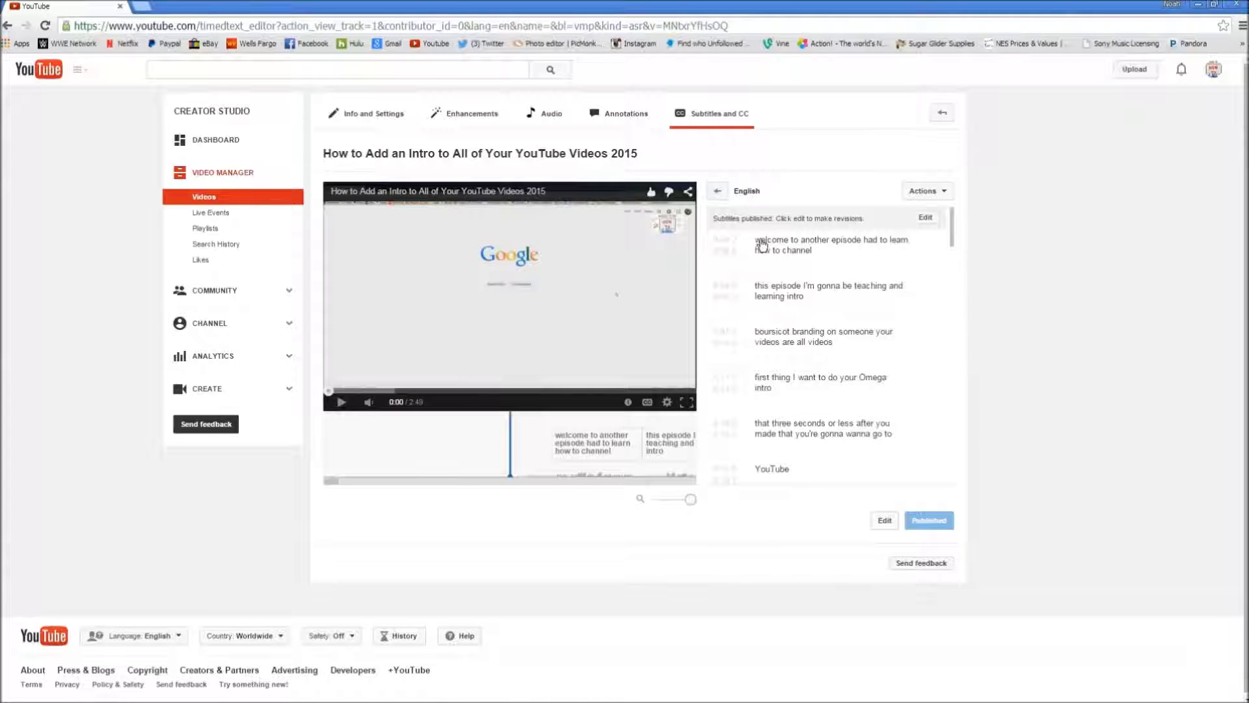
left_click(341, 402)
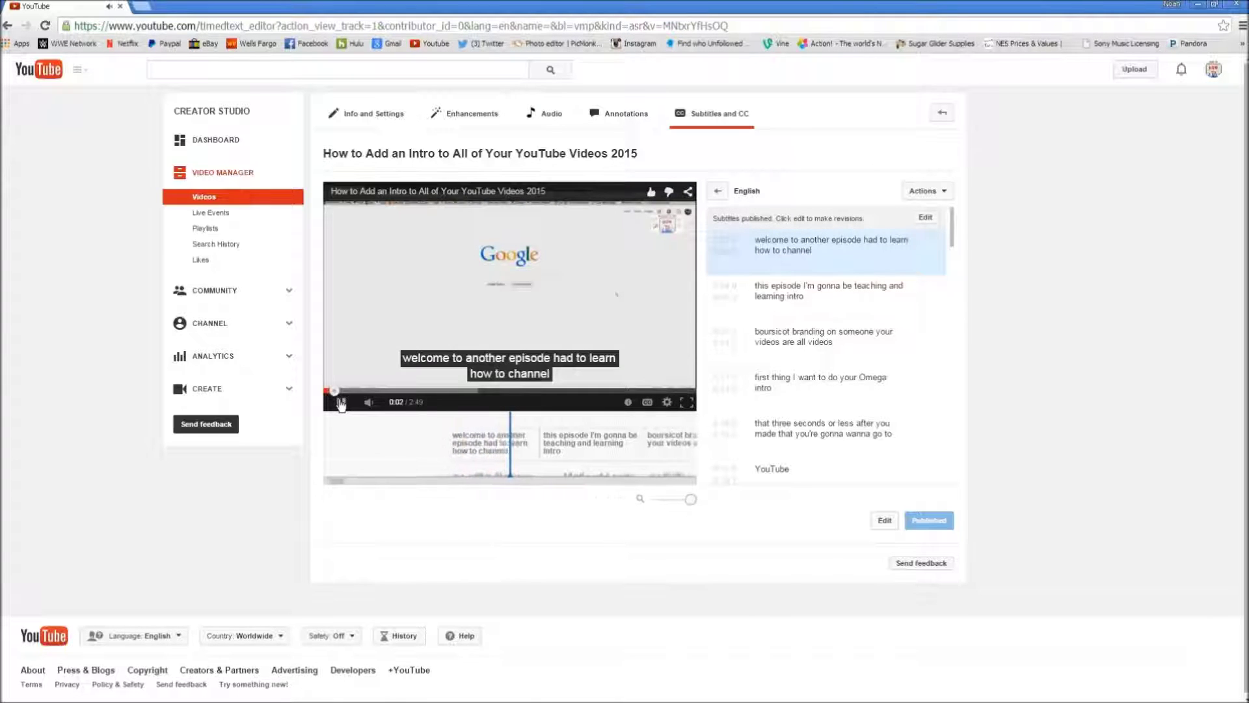
left_click(341, 402)
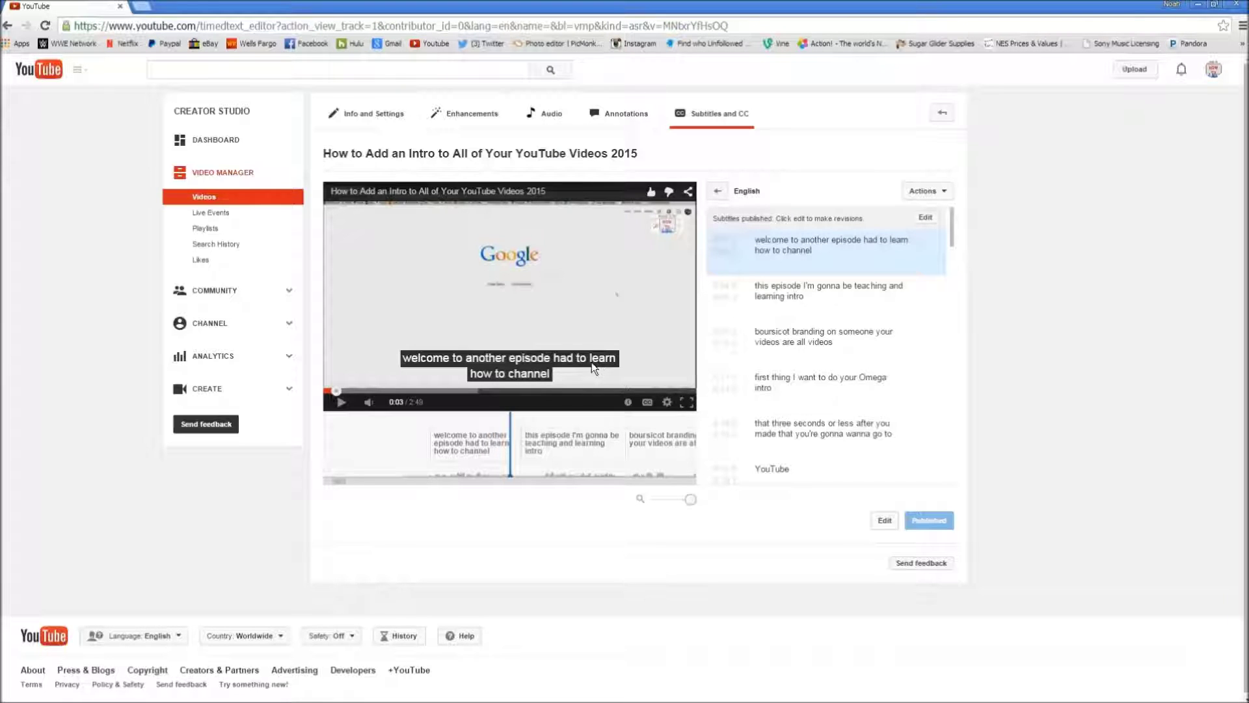
Start editing the subtitles and play the video up to the first caption
left_click(925, 218)
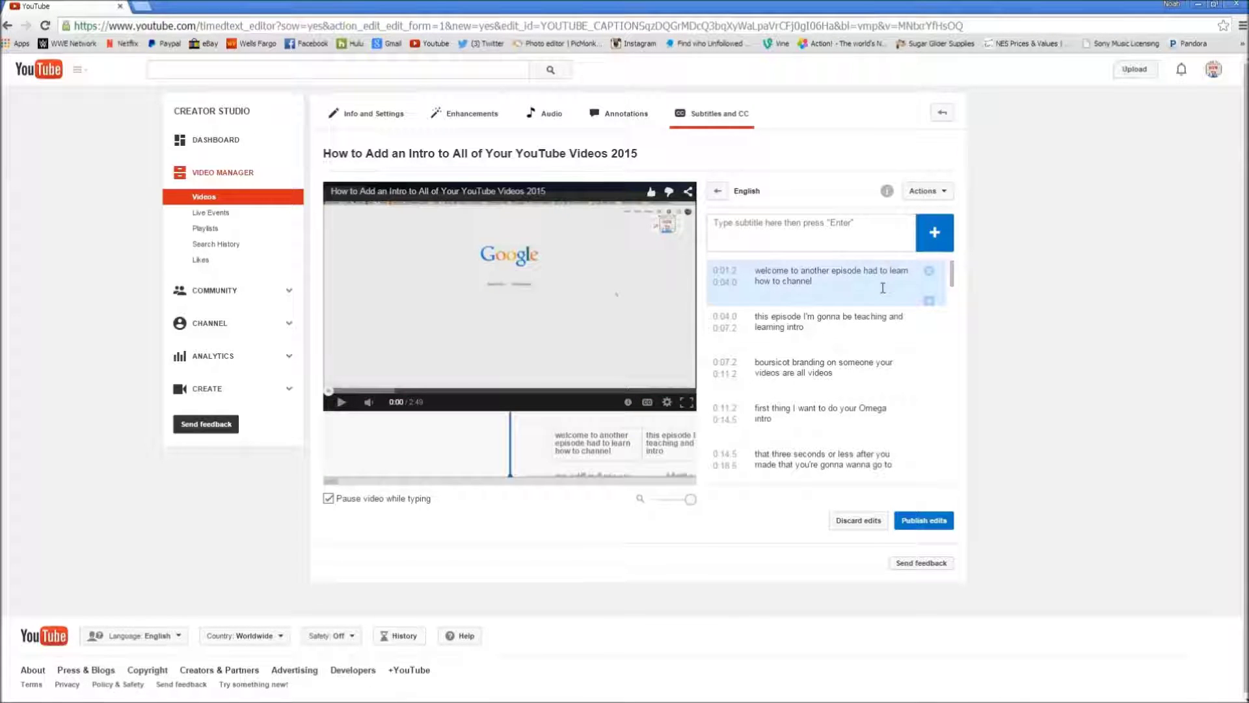
left_click(342, 403)
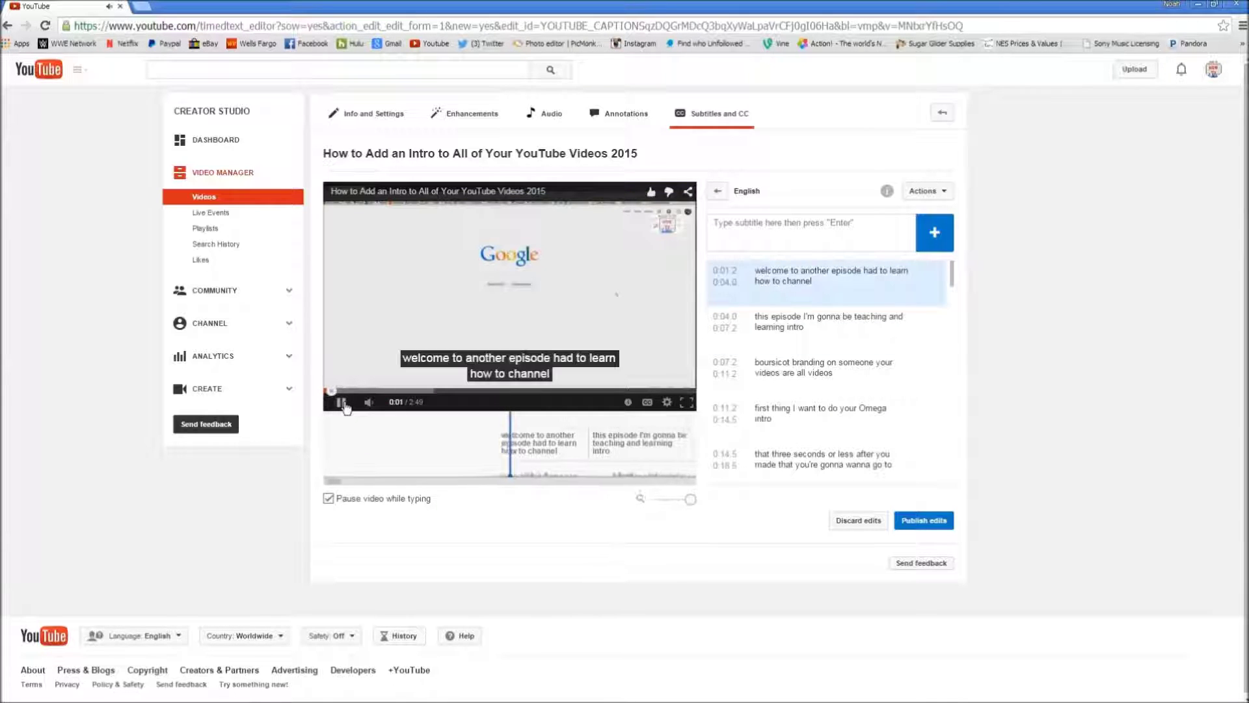
left_click(341, 402)
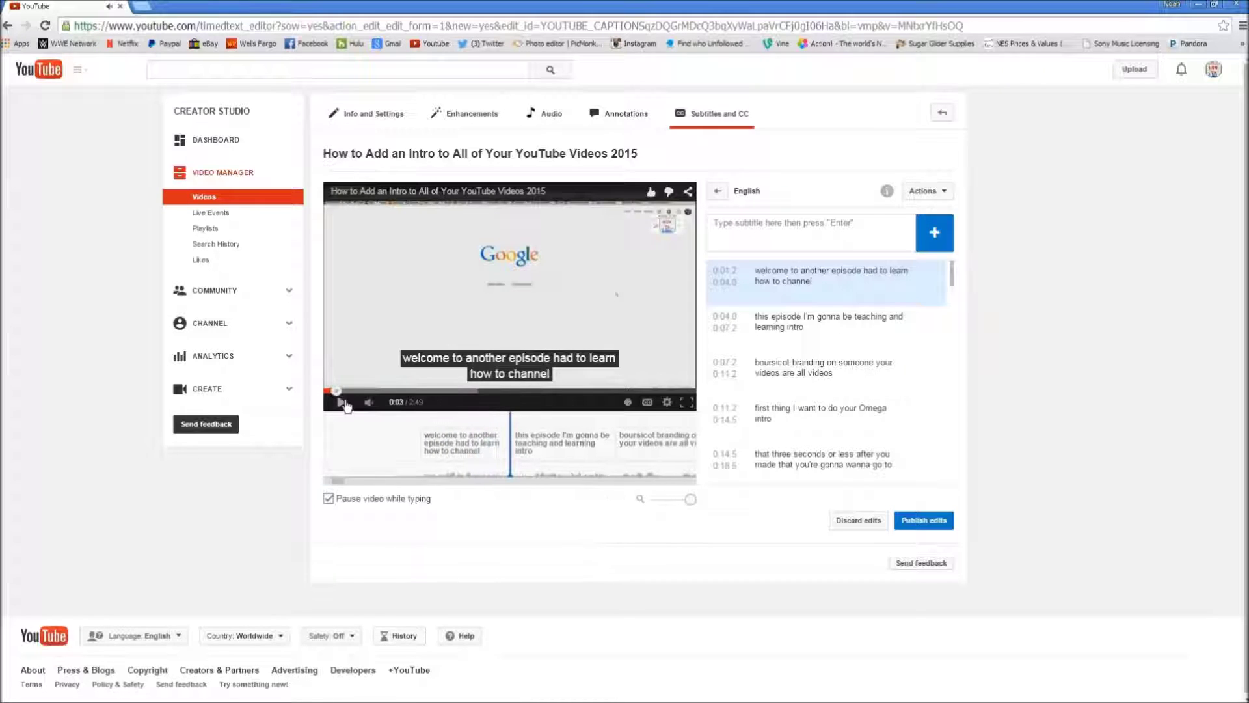
Capitalize 'Welcome' and replace 'had to learn' with 'of How To on the' in the first caption
left_click(856, 284)
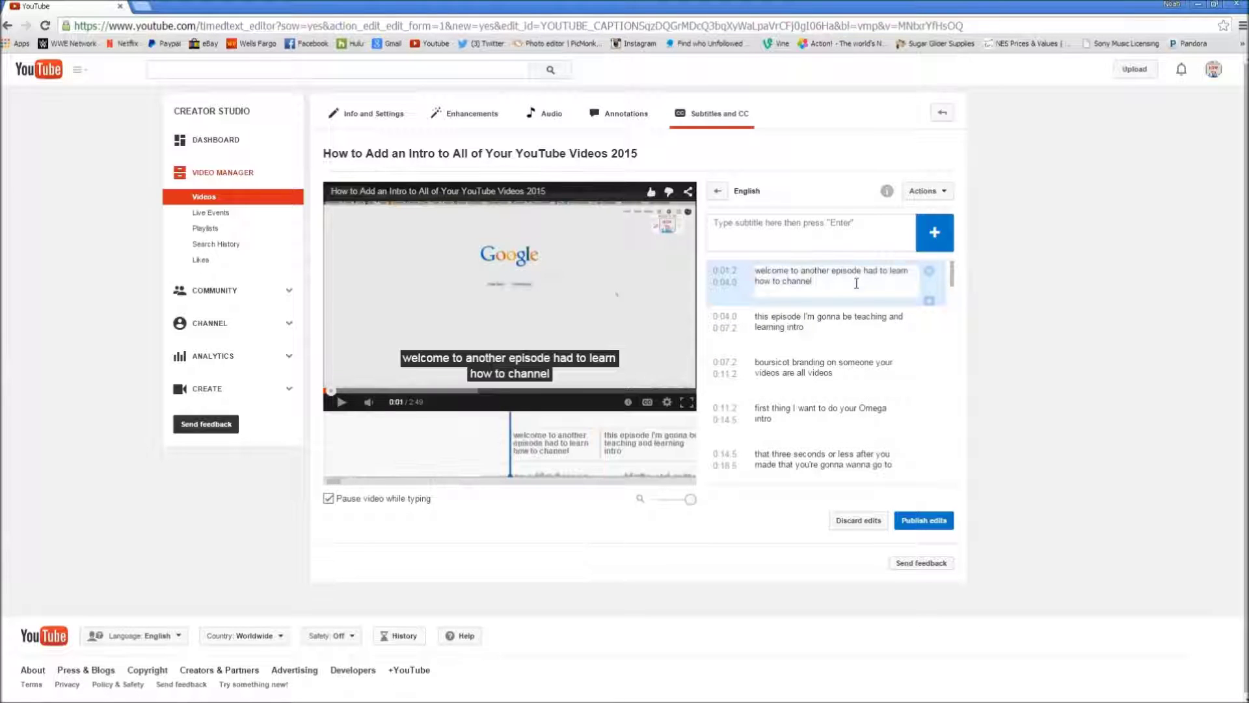
key("ctrl+Home")
key("Delete")
type("W")
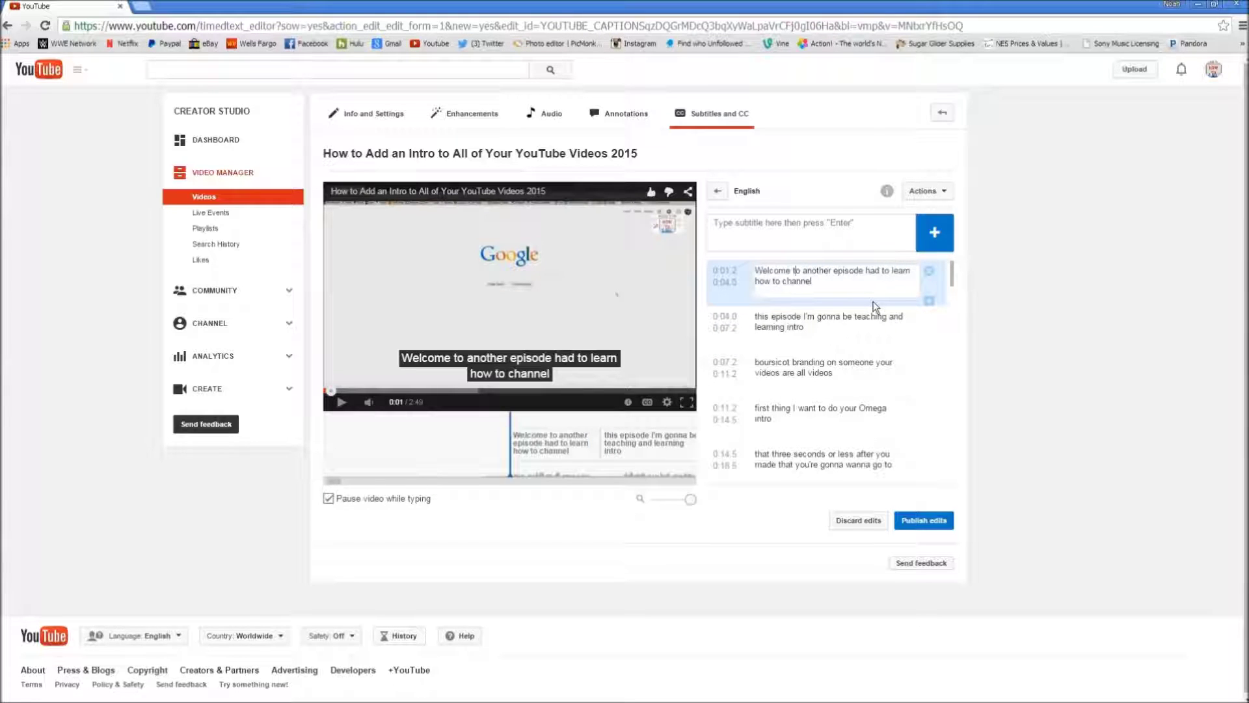
key("End")
key("BackSpace")
key("BackSpace")
key("BackSpace")
key("BackSpace")
key("BackSpace")
key("BackSpace")
key("BackSpace")
key("BackSpace")
key("BackSpace")
key("BackSpace")
key("BackSpace")
key("BackSpace")
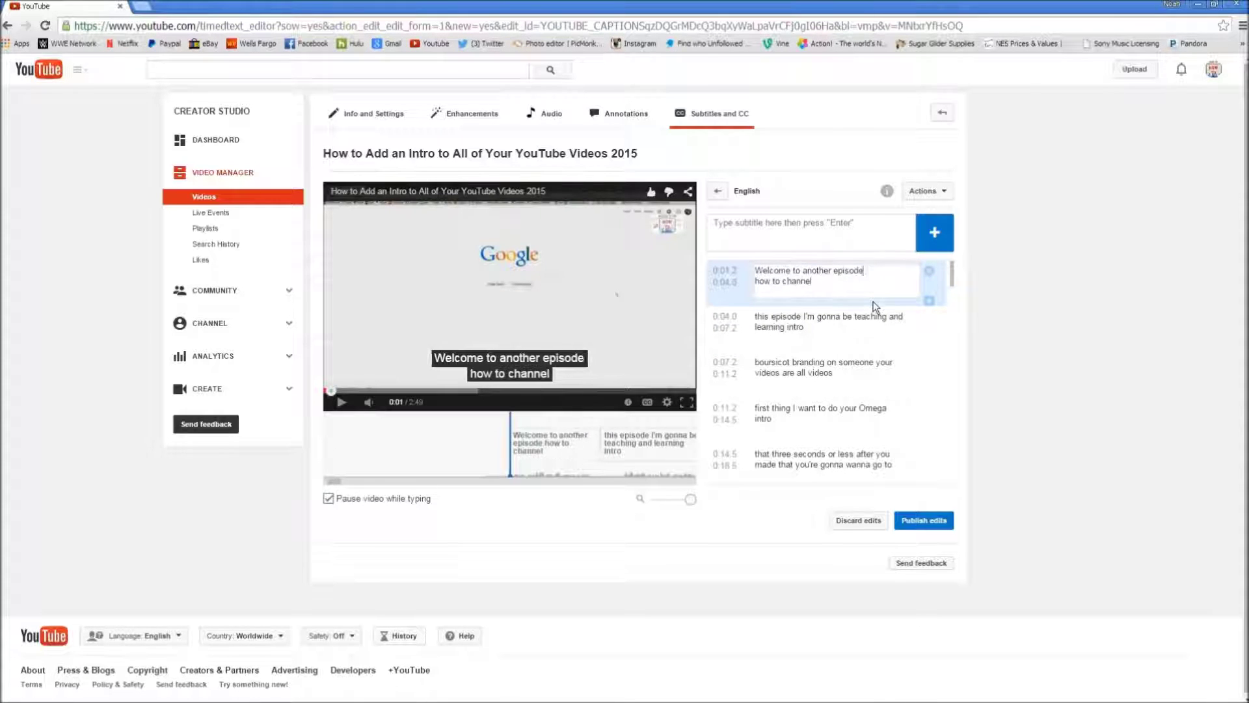
type("of How To on the")
Capitalize 'How', 'To' and 'Channel' so the caption ends 'How To Channel'
key("Delete")
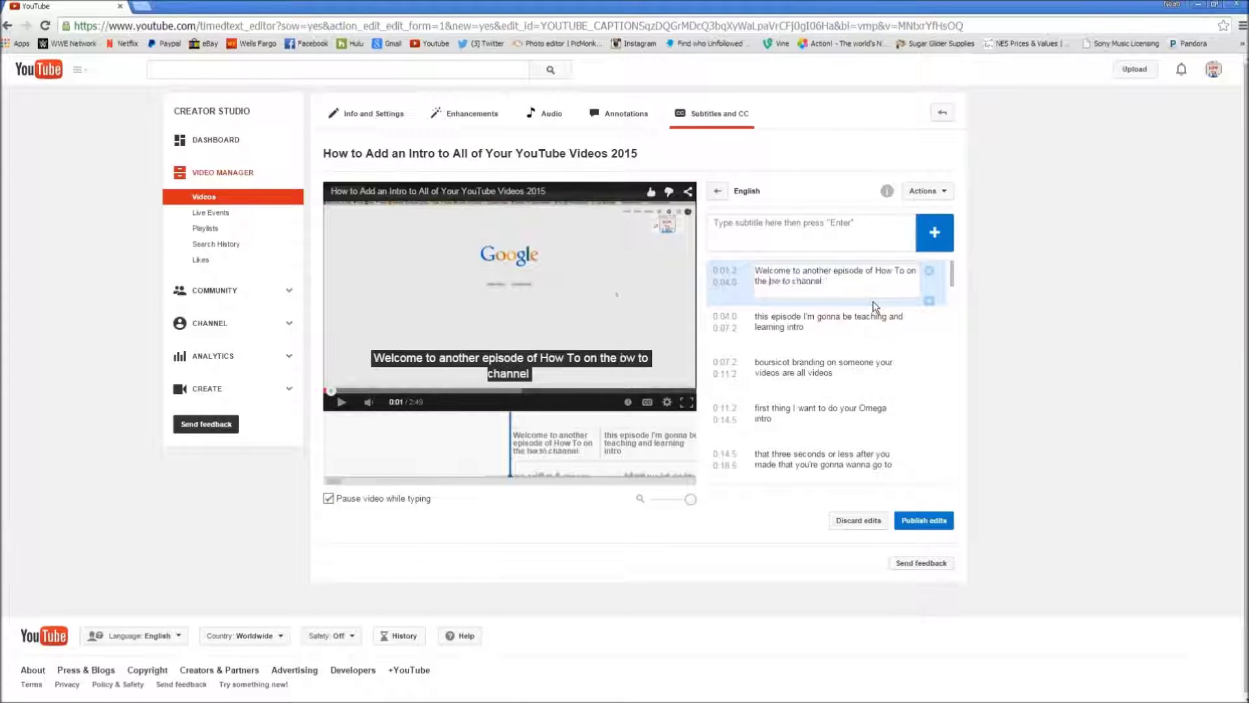
type("H")
key("Right")
key("Right")
key("Right")
key("Delete")
type("T")
key("Right")
key("Right")
key("Delete")
type("C")
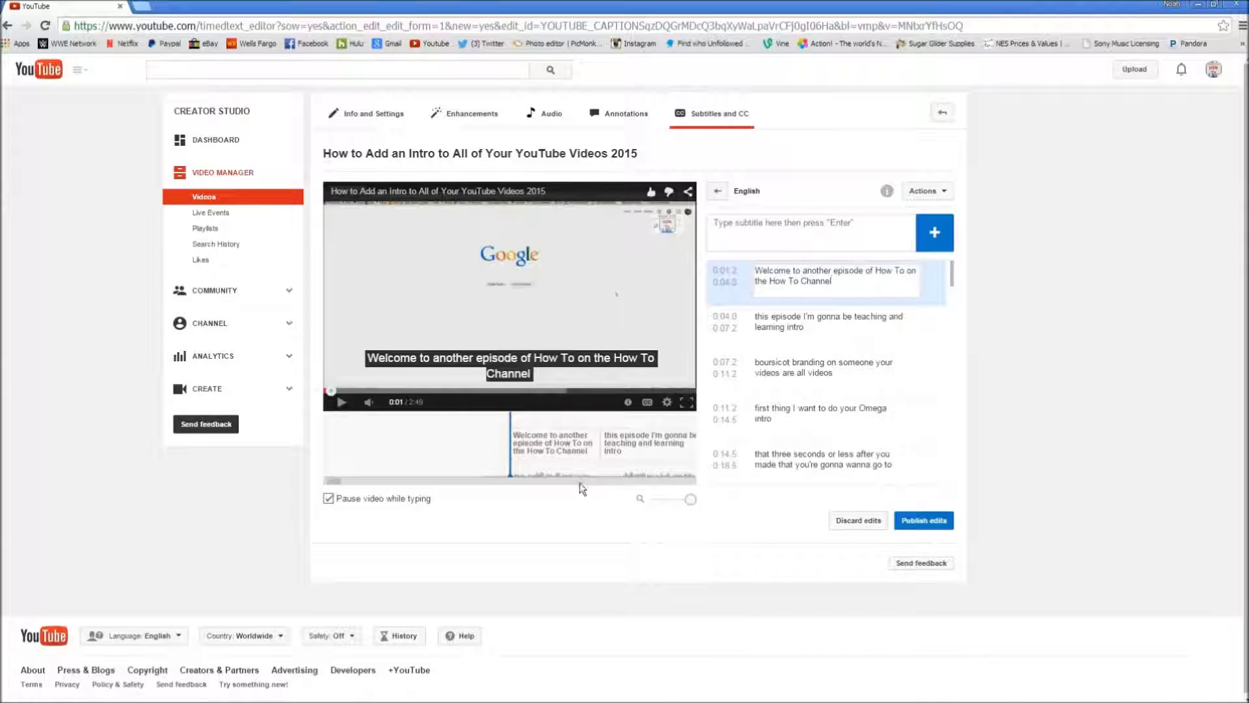
Move the first caption's start to 0:00.7 so it runs 0:00.7–0:04.0, then play on
mouse_move(551, 463)
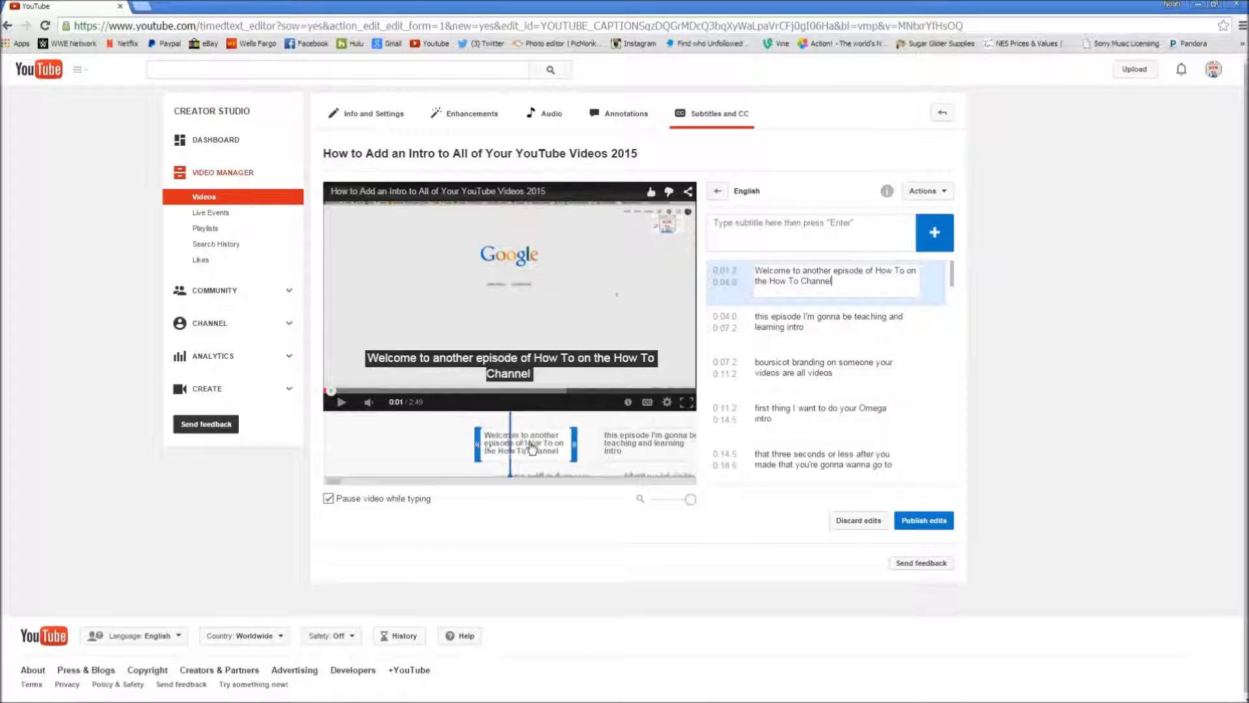
mouse_move(507, 447)
left_mouse_down()
mouse_move(463, 446)
mouse_move(558, 444)
mouse_move(491, 448)
left_mouse_up()
left_click(341, 401)
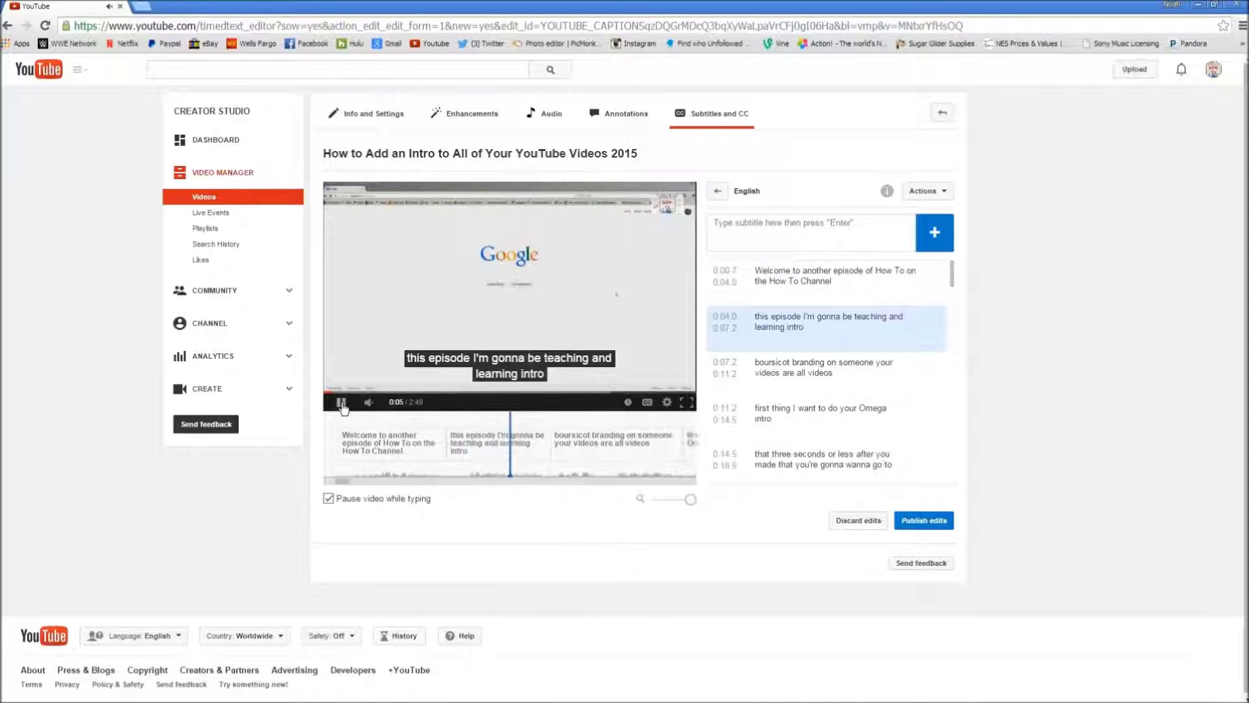
Replace the second caption's text with 'In this episode i'm going to be teaching you how to' and replay it
left_click(341, 402)
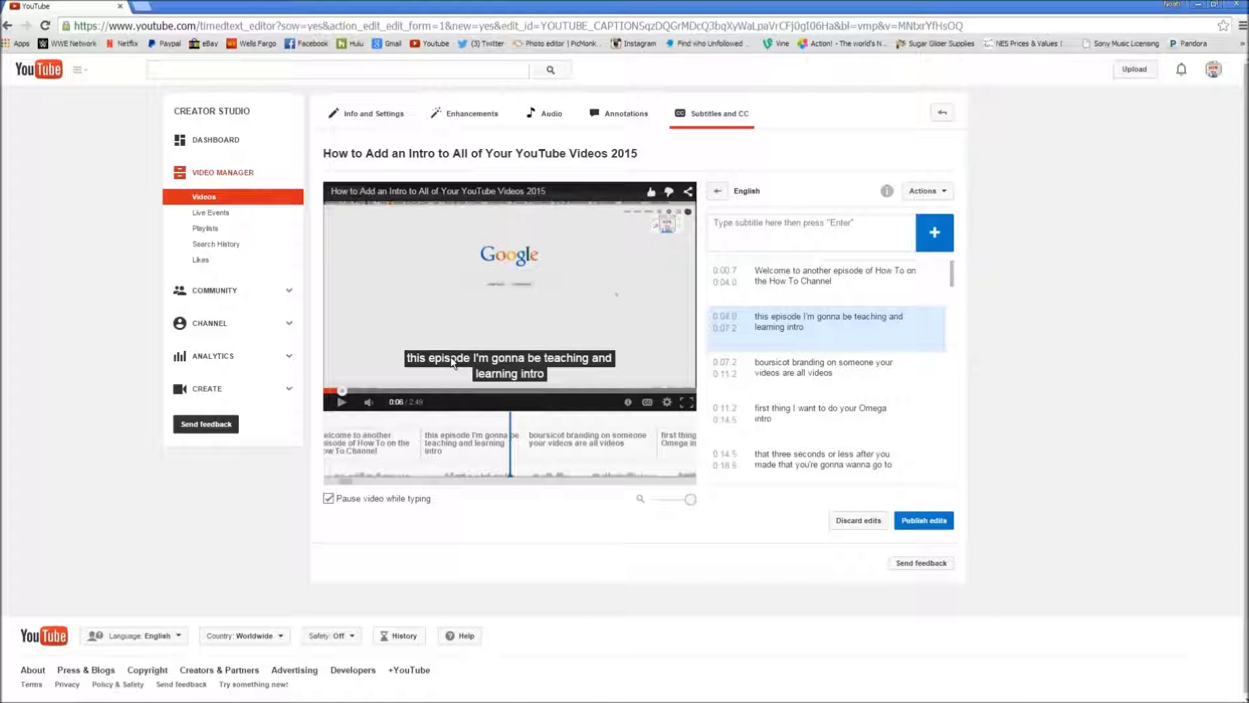
left_click(812, 325)
left_click_drag(827, 338, 742, 297)
key("BackSpace")
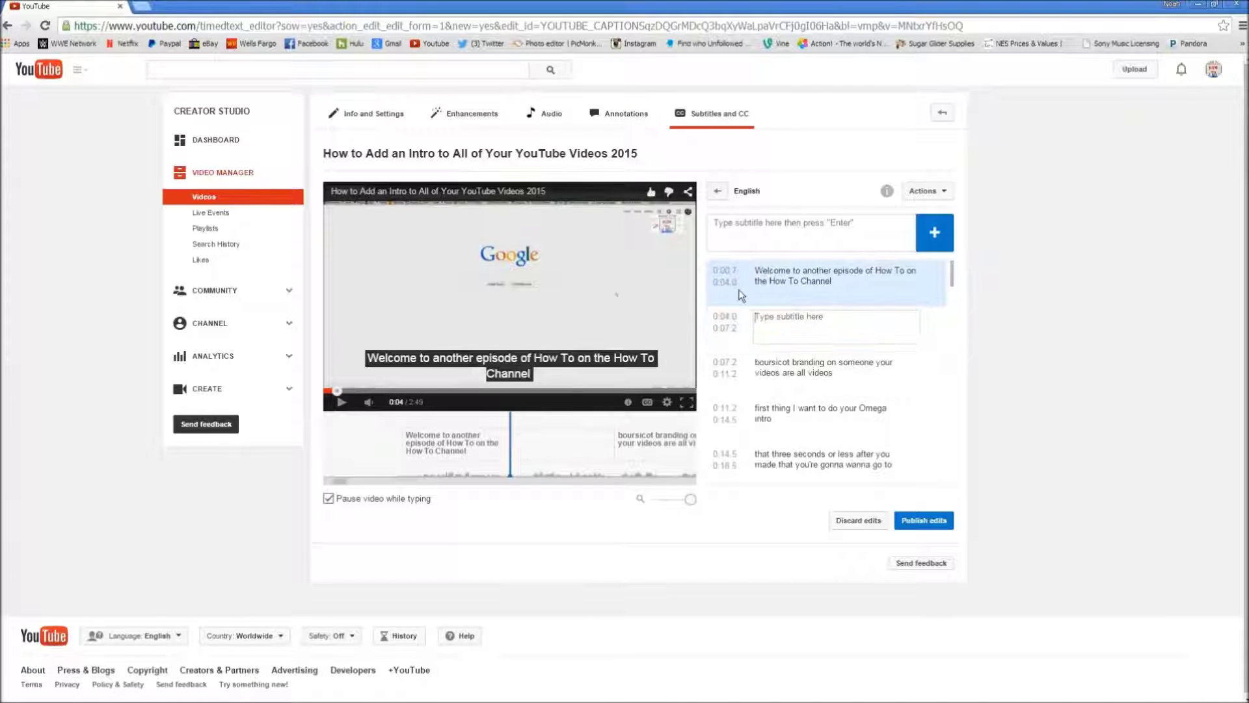
type("In this episode i'm going to be teaching you how to put an Intro")
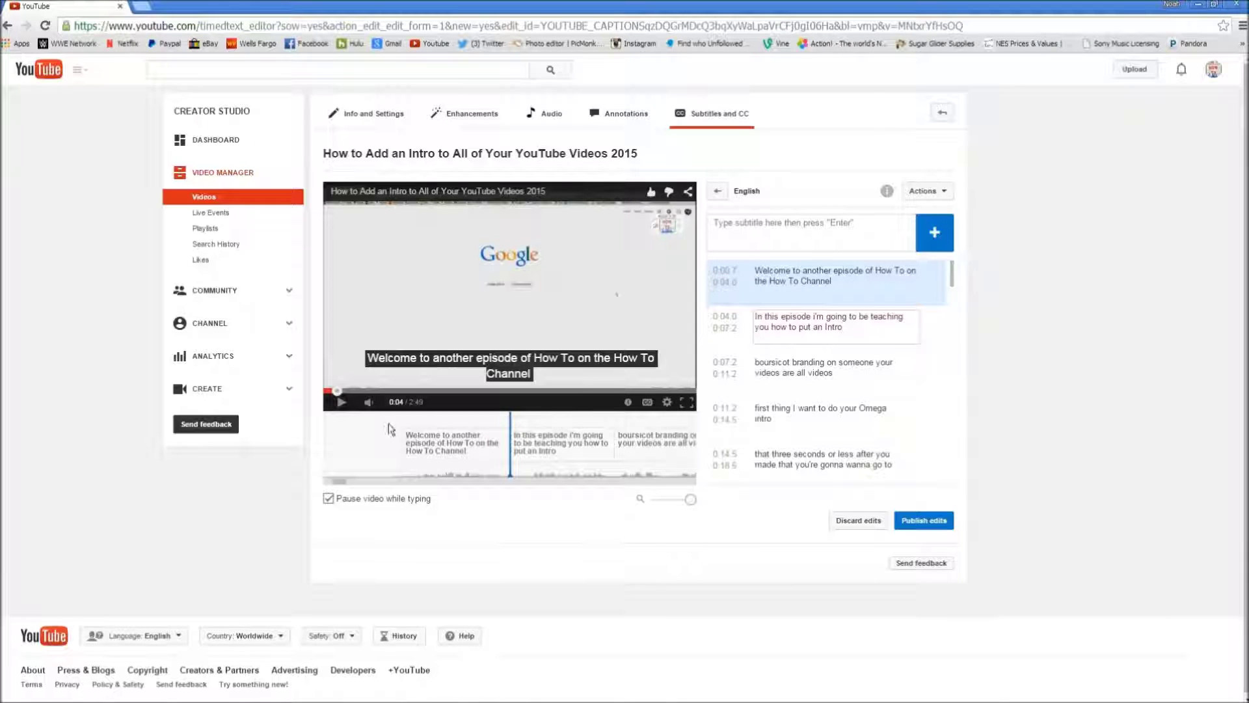
left_click(339, 403)
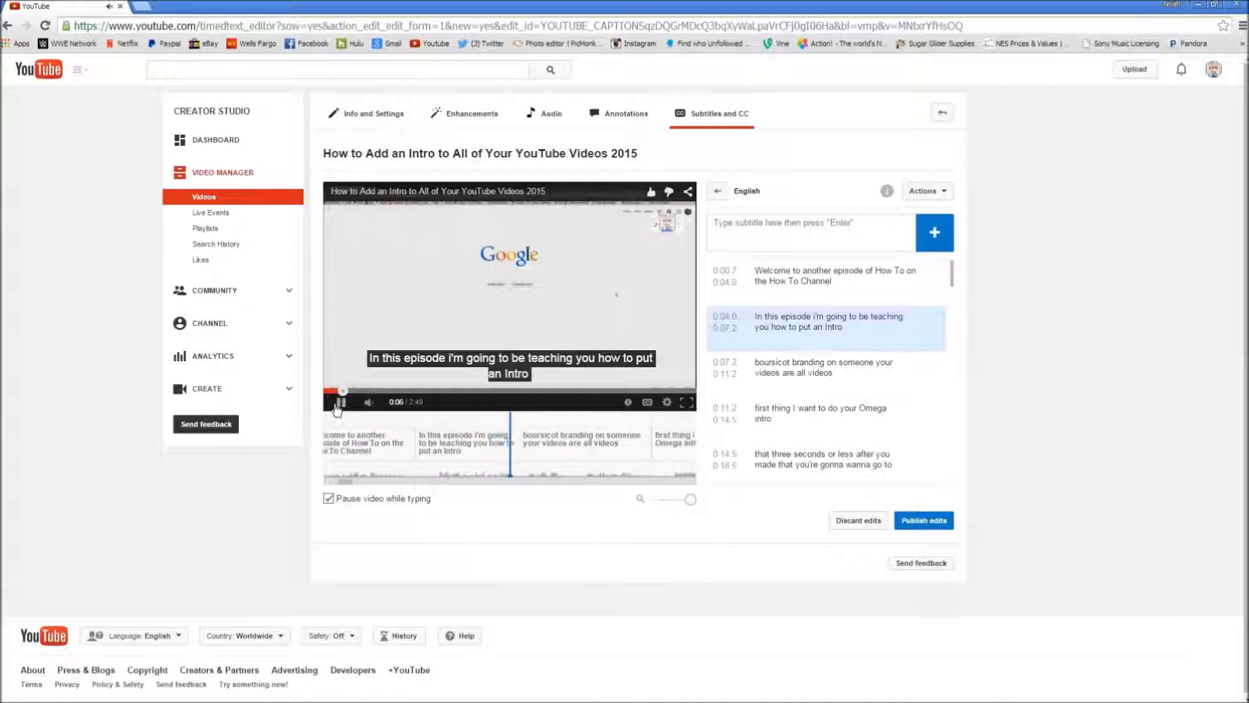
left_click(339, 403)
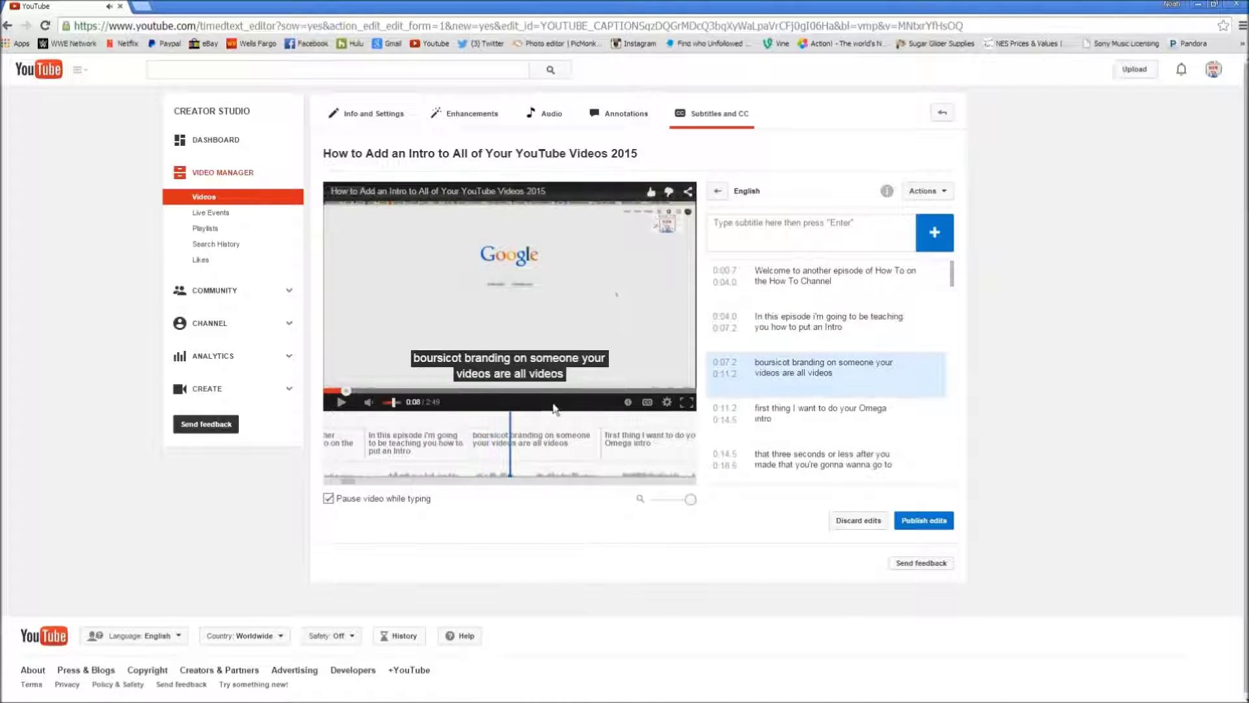
Fix the third caption's misheard words: 'or as we call it', 'of', 'or', 'of your'
left_click(793, 364)
double_click(790, 365)
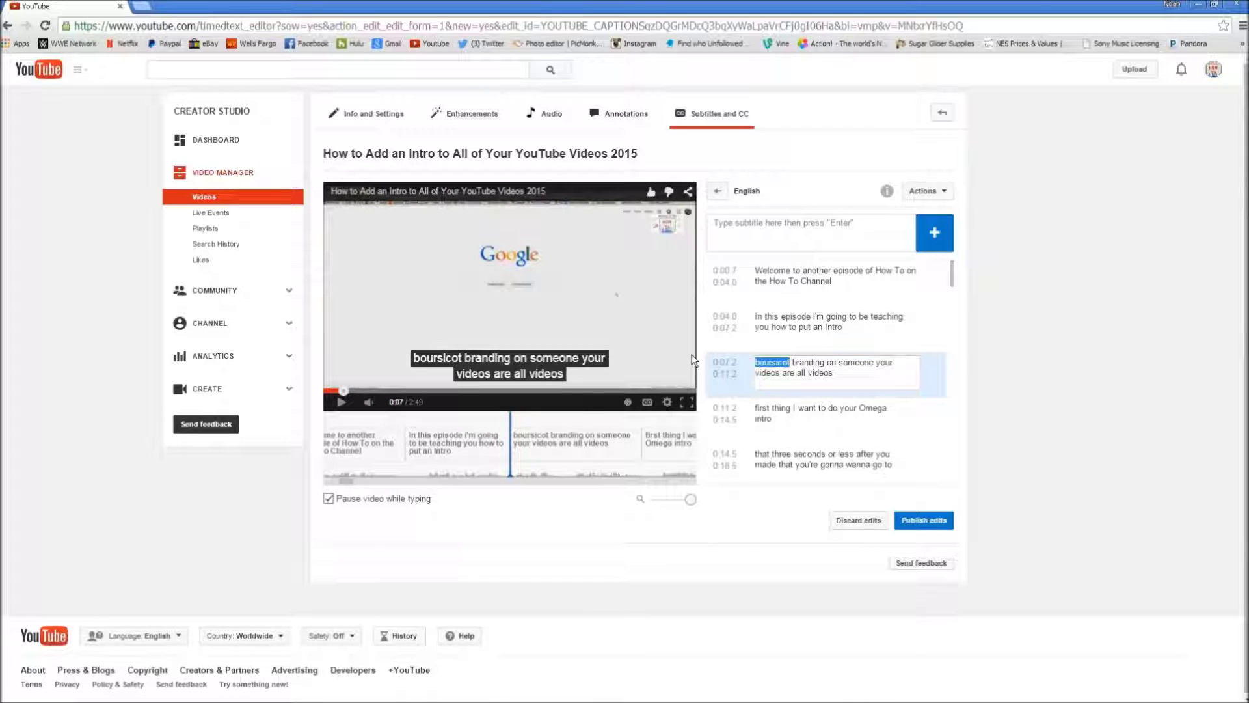
type("or as we")
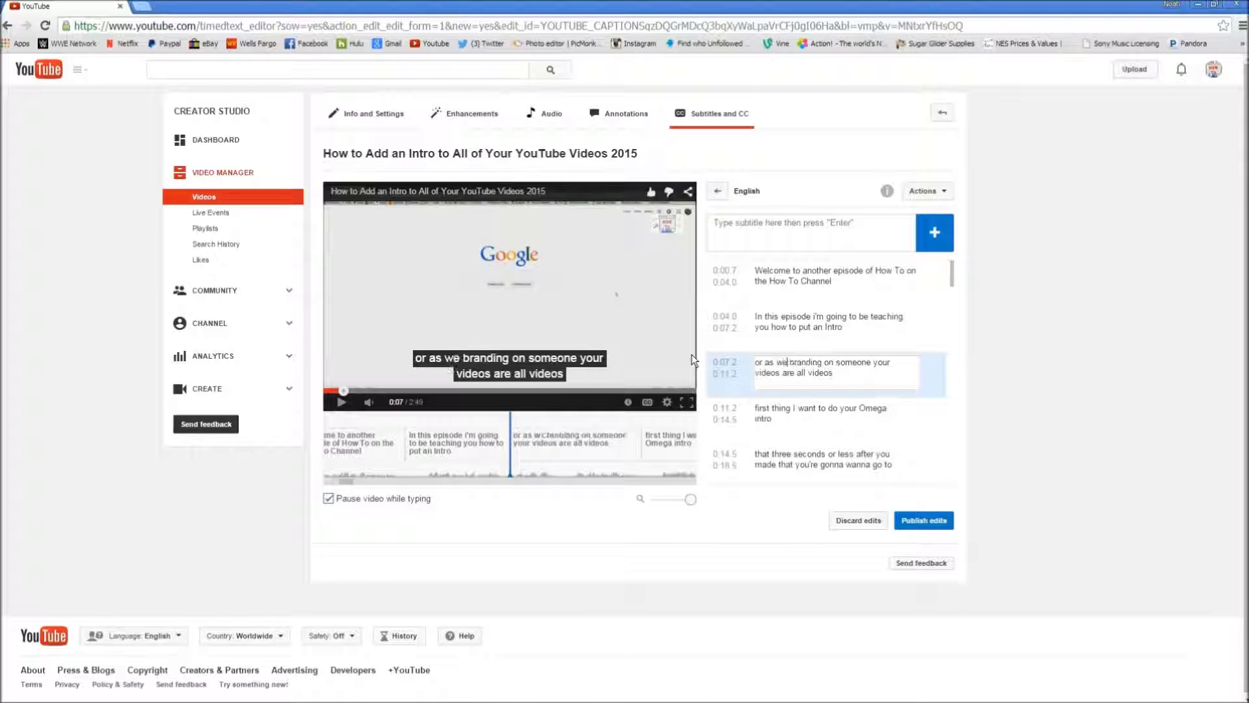
type(" call it")
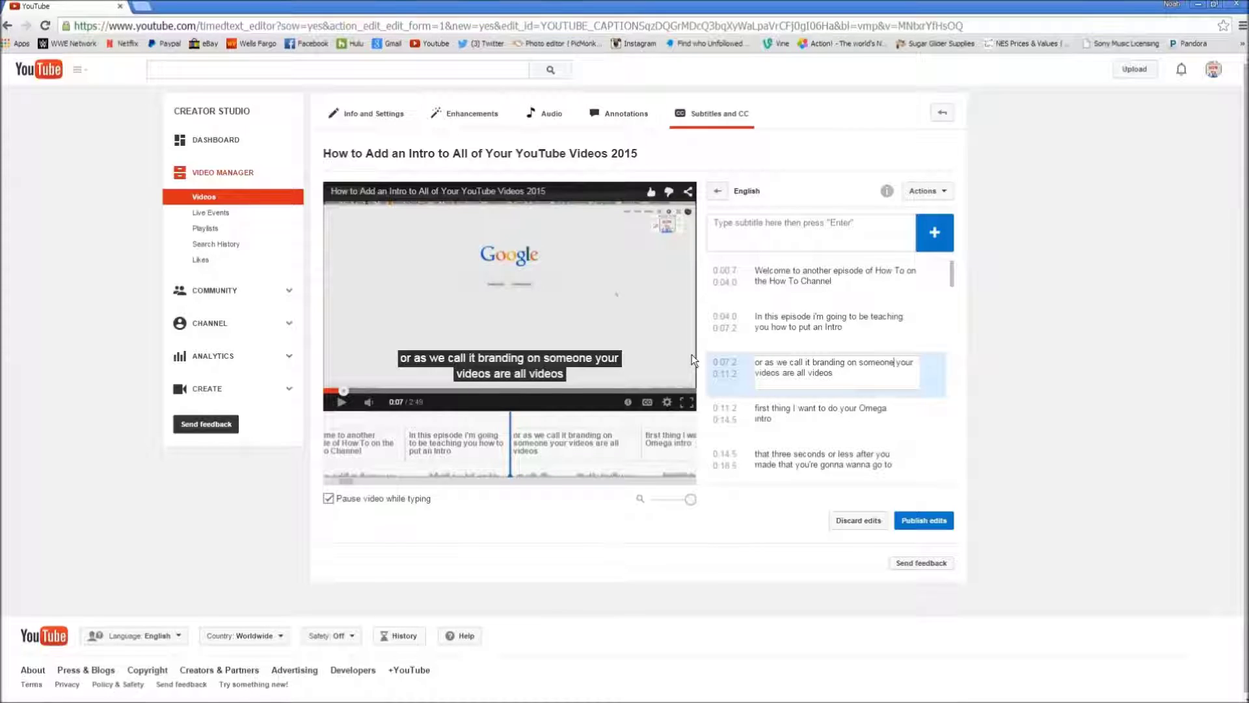
key("BackSpace")
key("BackSpace")
key("BackSpace")
key("BackSpace")
type("of")
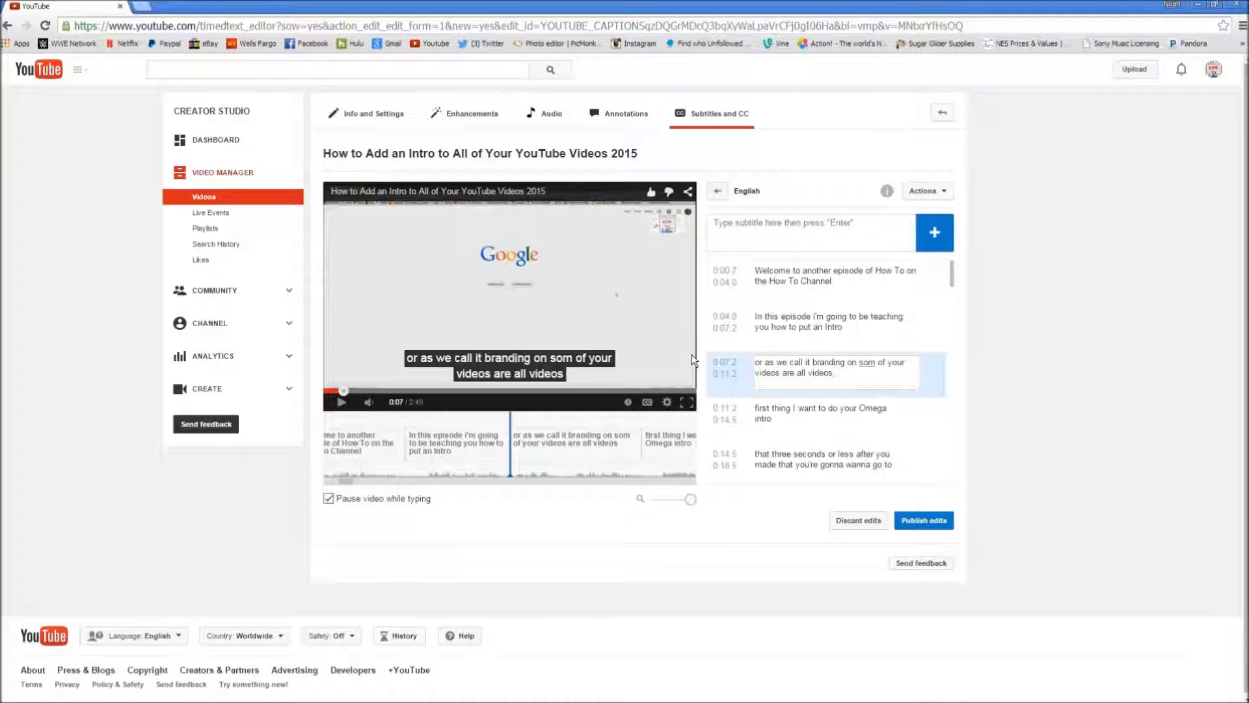
key("BackSpace")
key("BackSpace")
key("BackSpace")
type("or")
key("Right")
key("Right")
key("Right")
key("Right")
type("of yo")
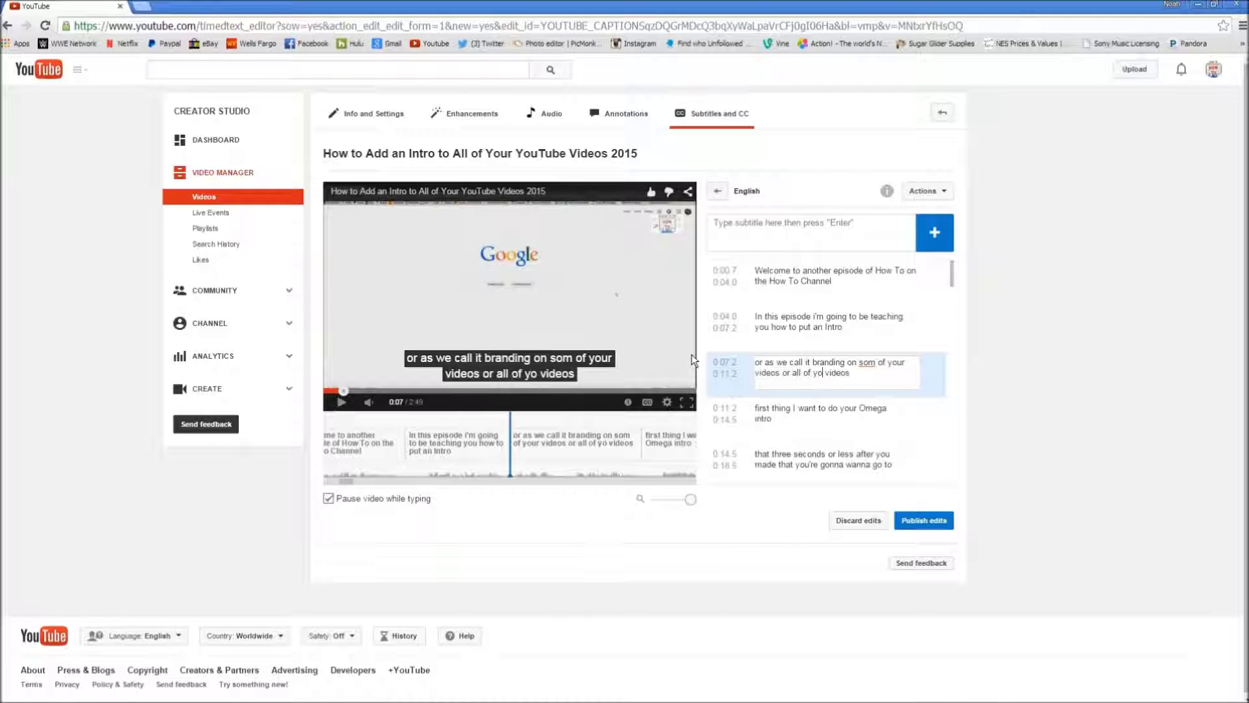
type("ur")
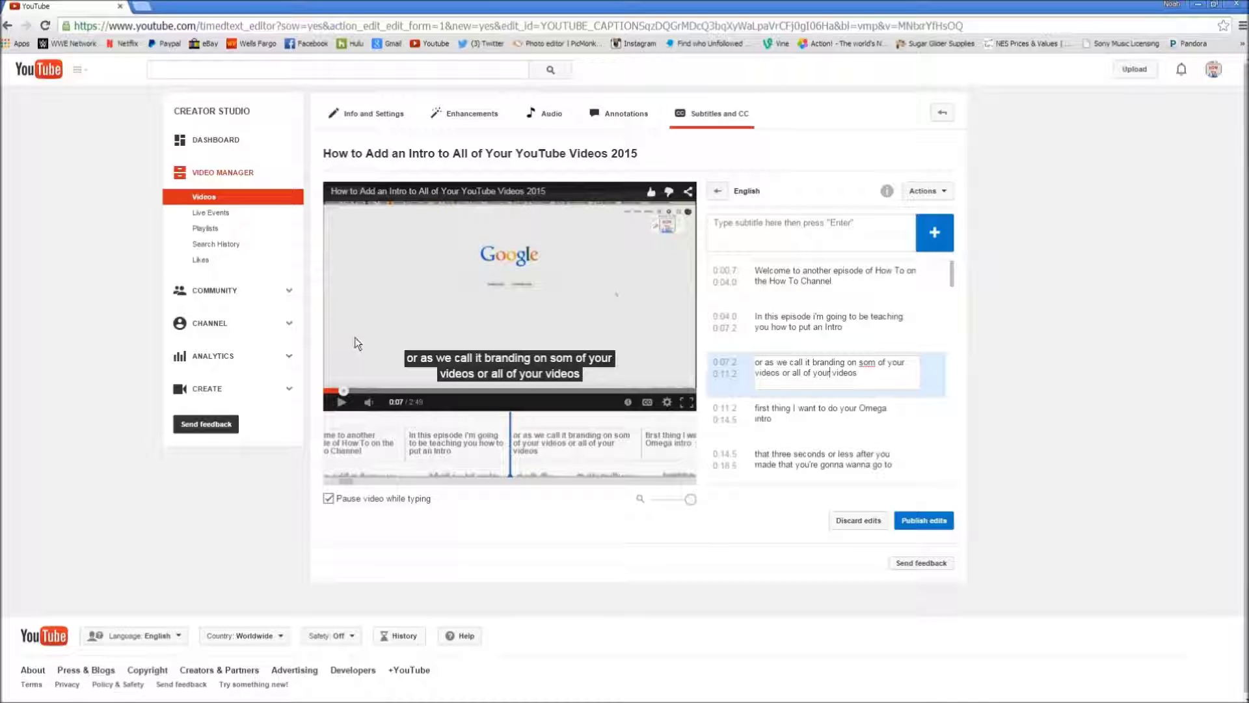
Replay from the opening caption to 0:11 and change 'som' to 'some' in the branding caption
left_click_drag(454, 424, 564, 423)
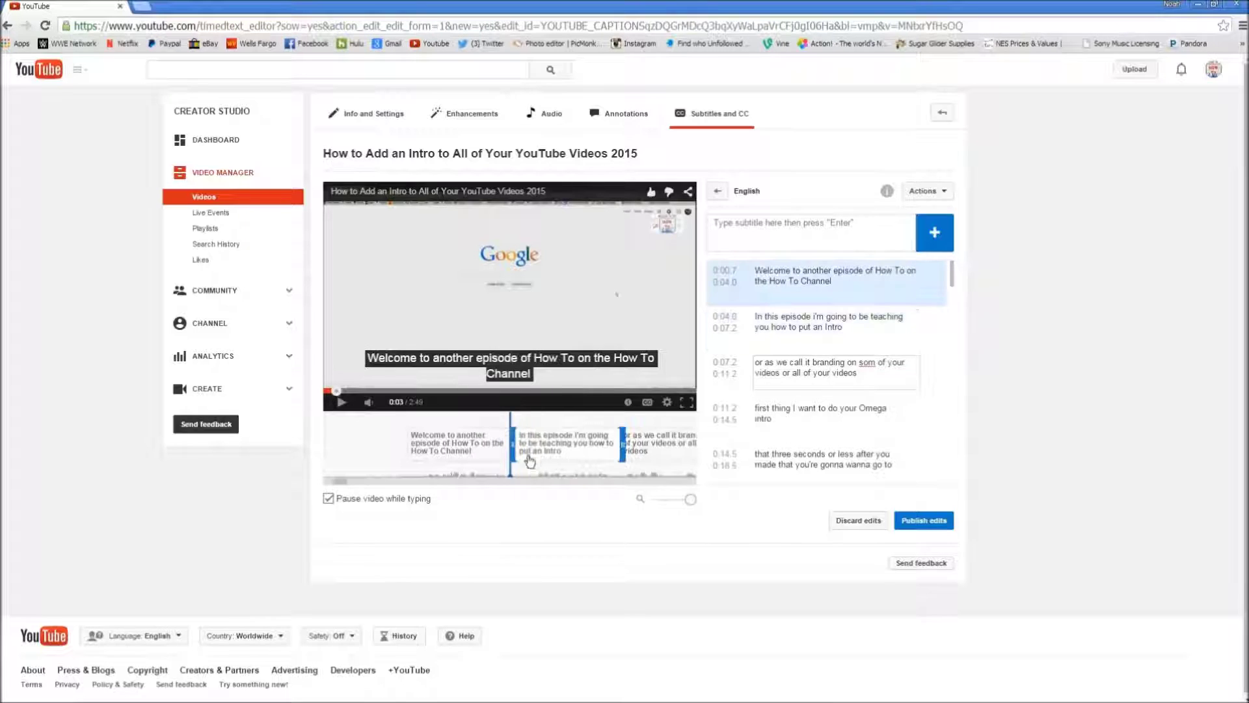
left_click(343, 402)
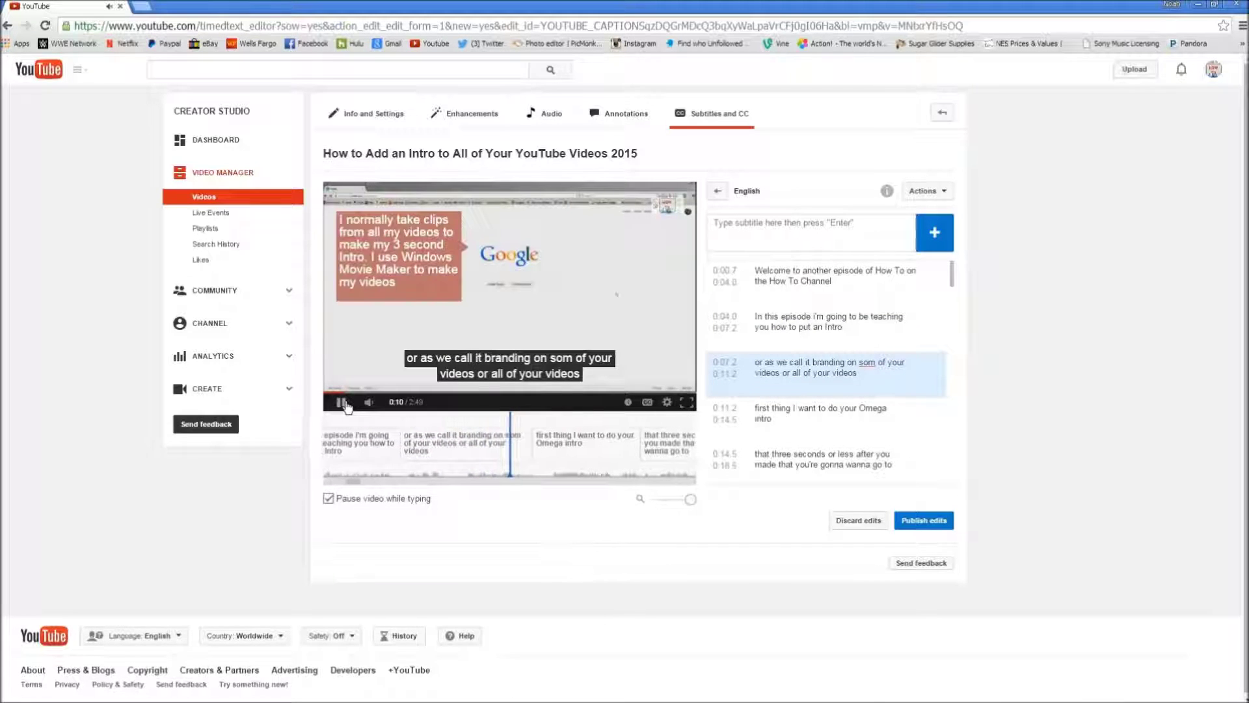
left_click(343, 402)
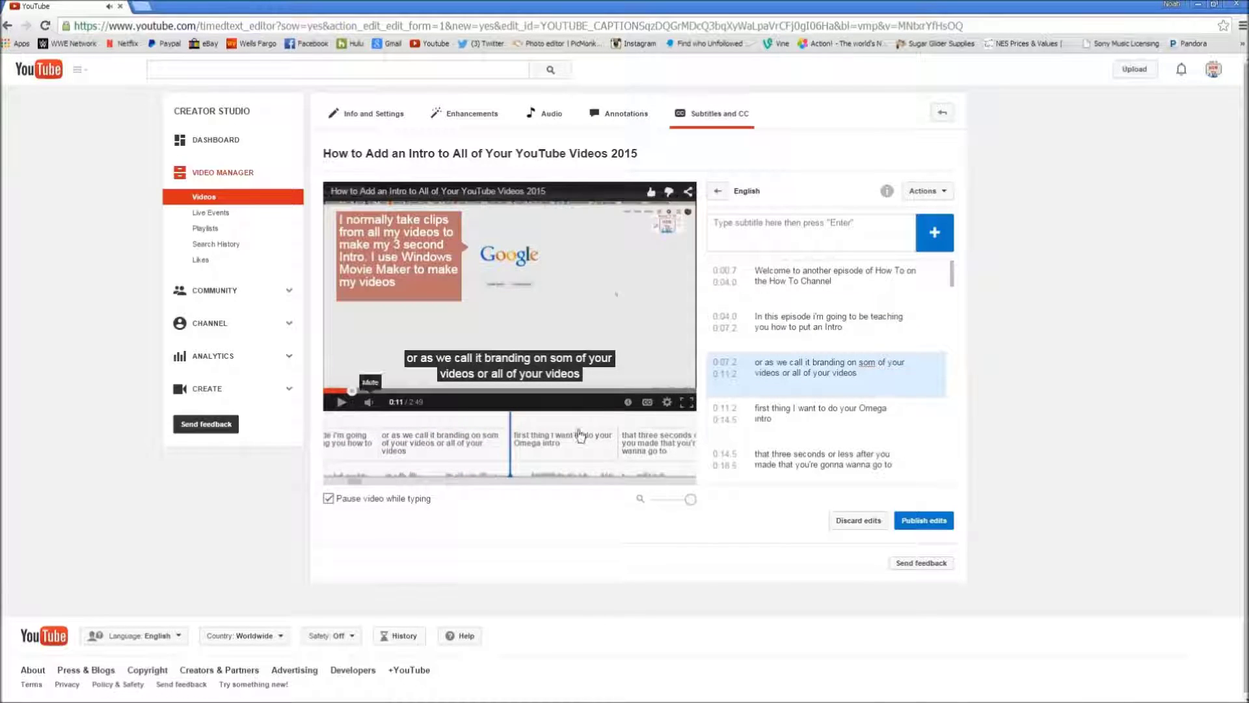
left_click(876, 366)
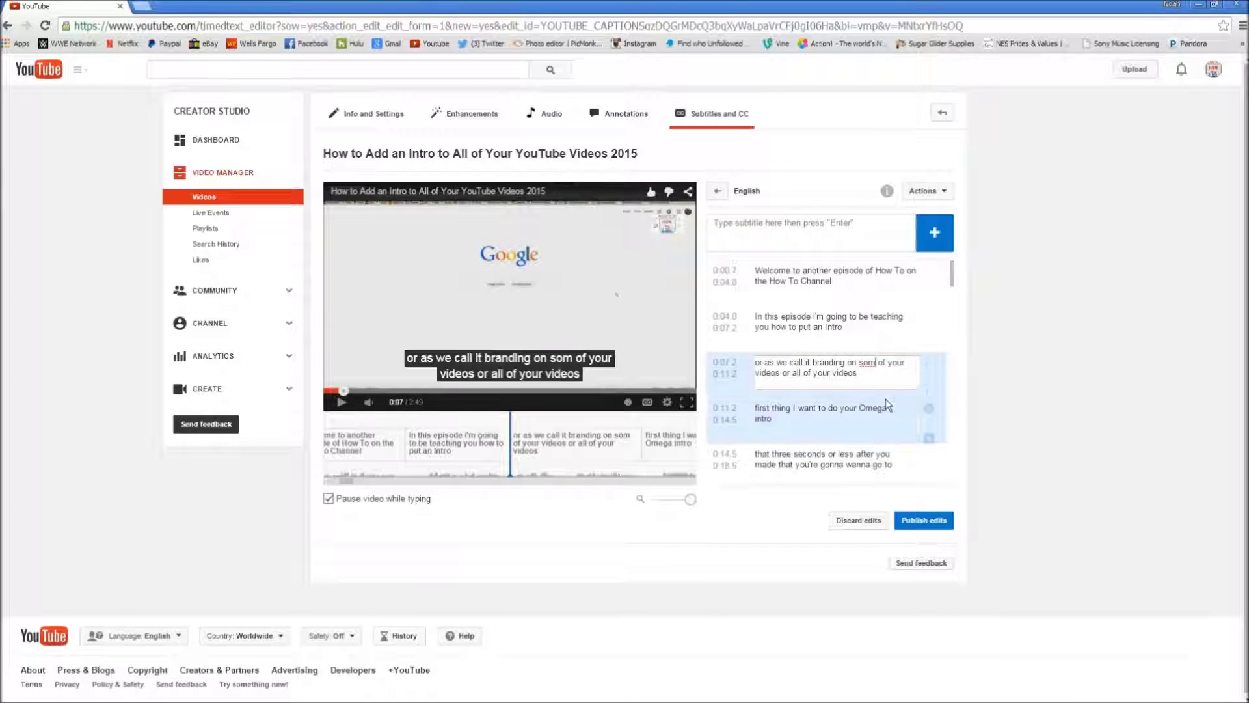
type("e")
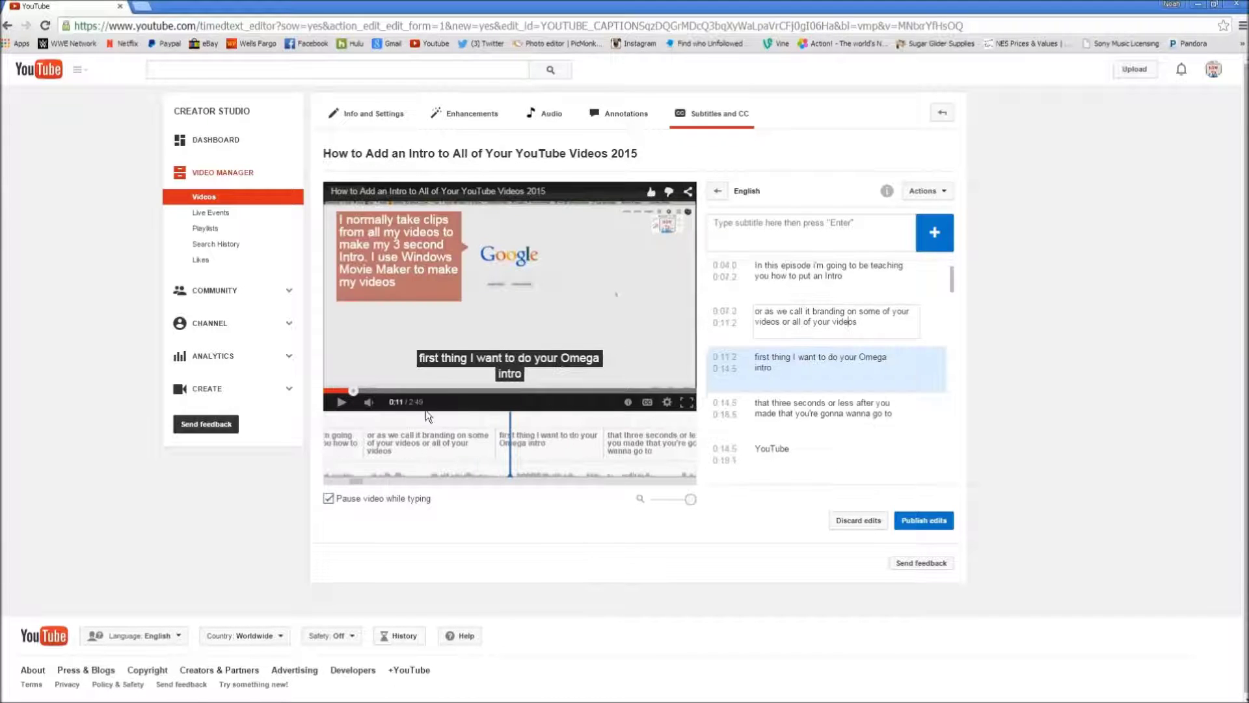
Delete the 0:07.2–0:11.2 'or as we call it branding' caption and return to the second caption
left_click(489, 424)
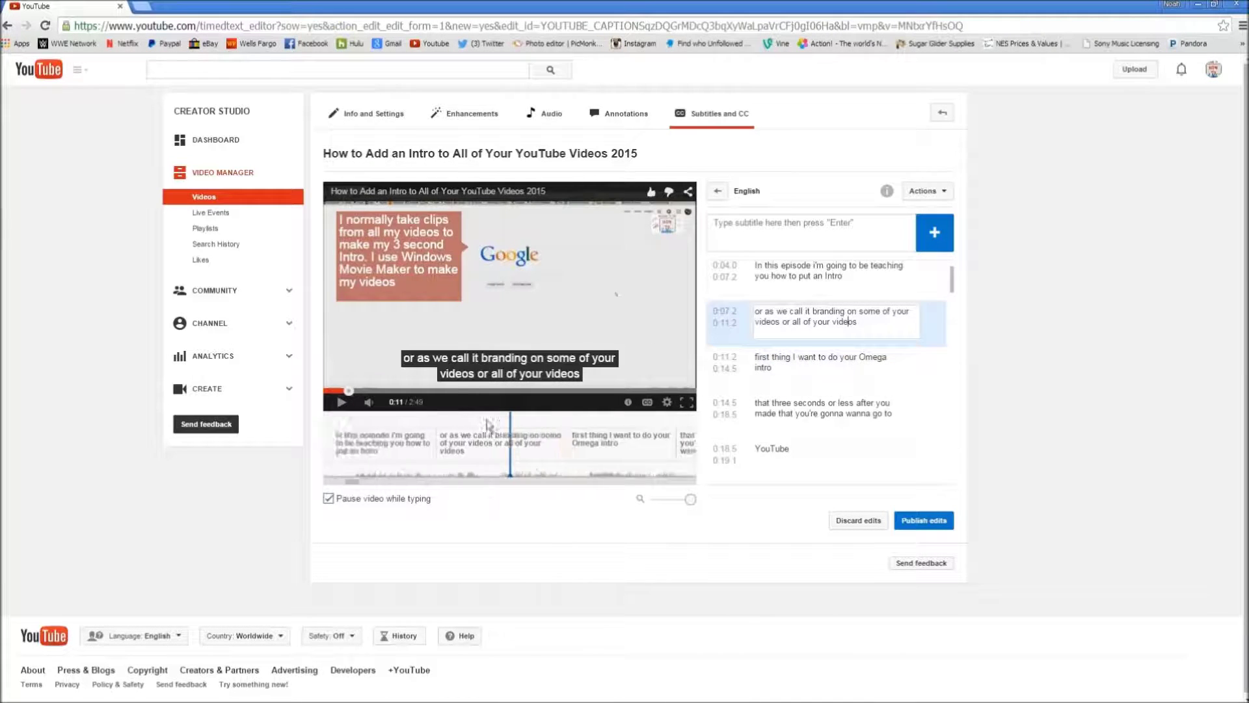
left_click(468, 428)
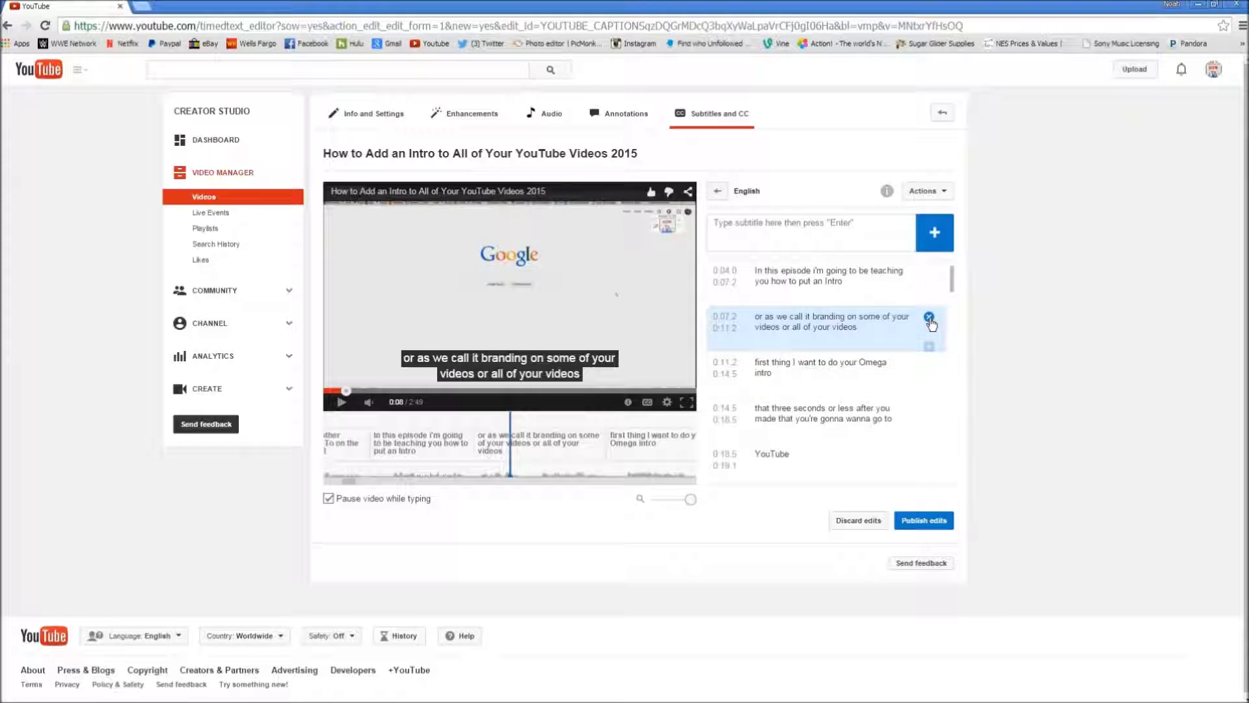
left_click(930, 317)
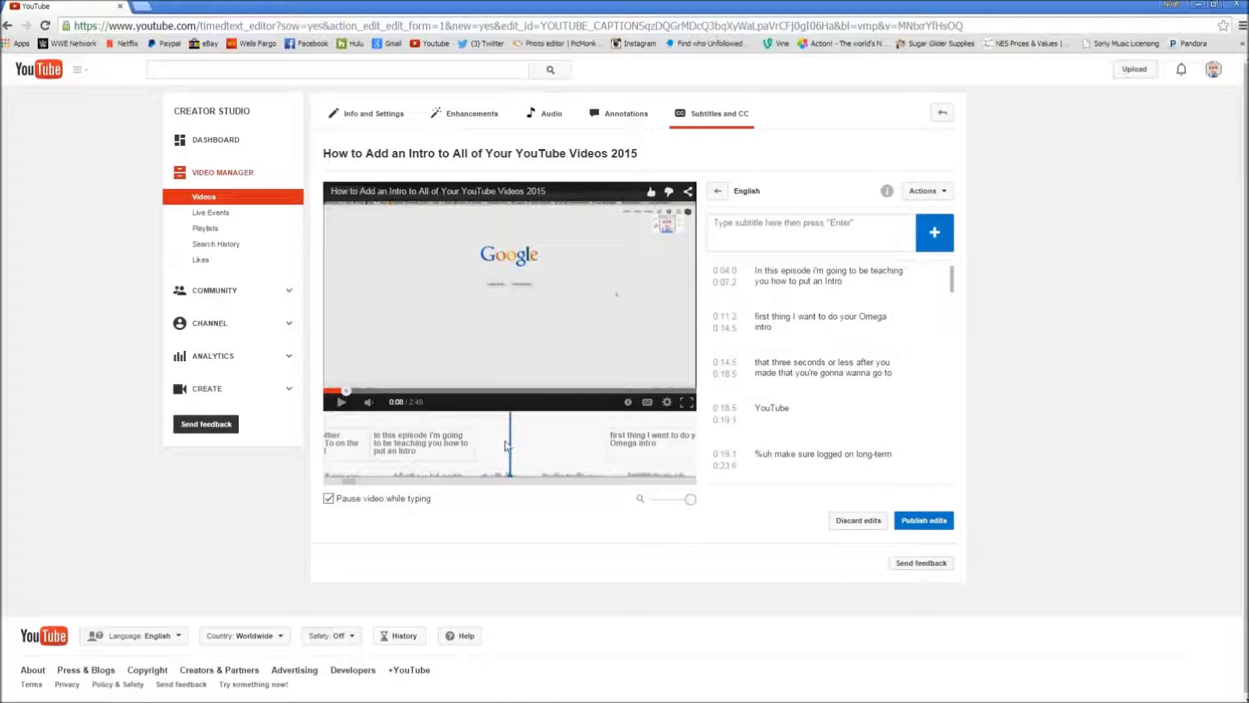
left_click_drag(505, 447, 581, 448)
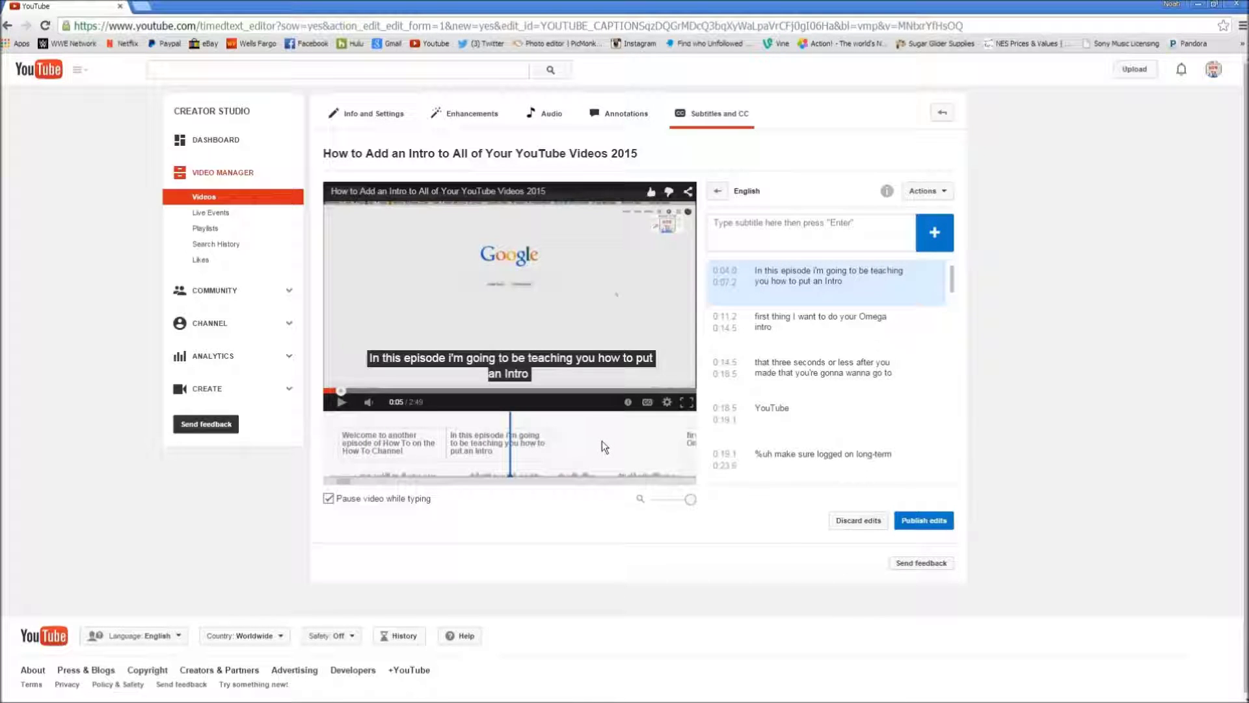
left_click(767, 271)
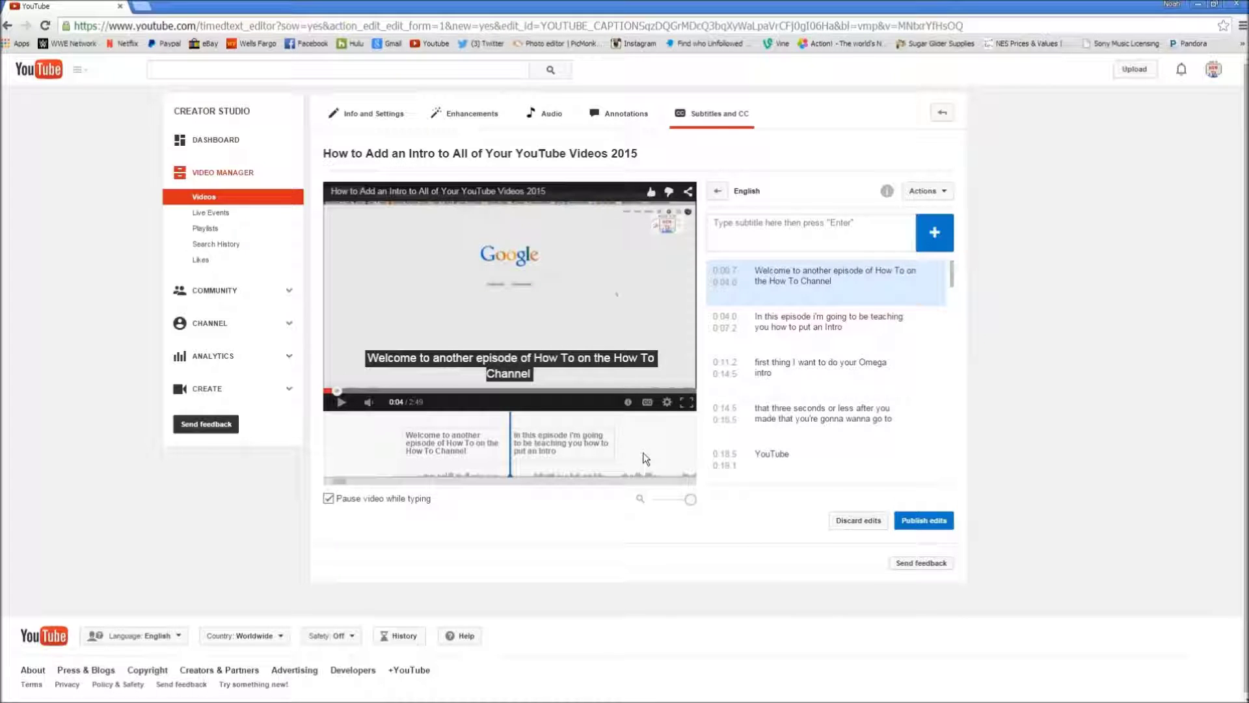
Insert a new caption after 'In this episode' and stretch it to span 0:07.2–0:11.2
left_click(801, 319)
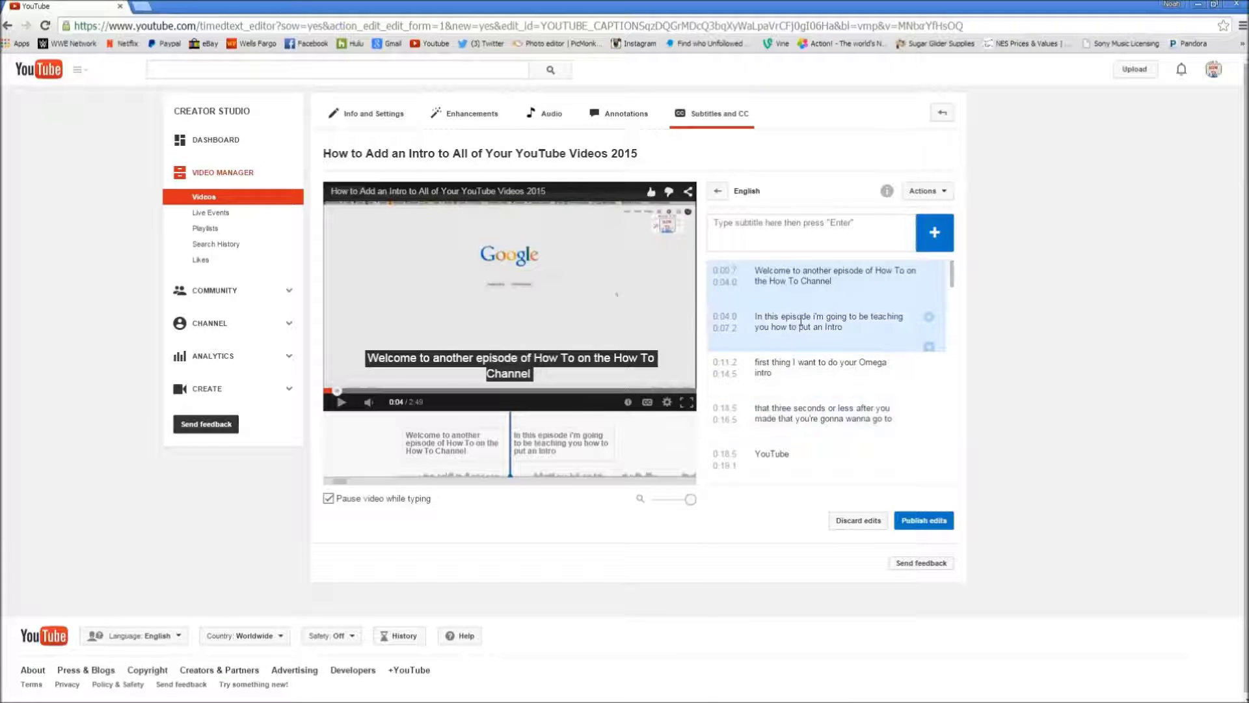
left_click(930, 348)
left_click_drag(677, 434, 565, 452)
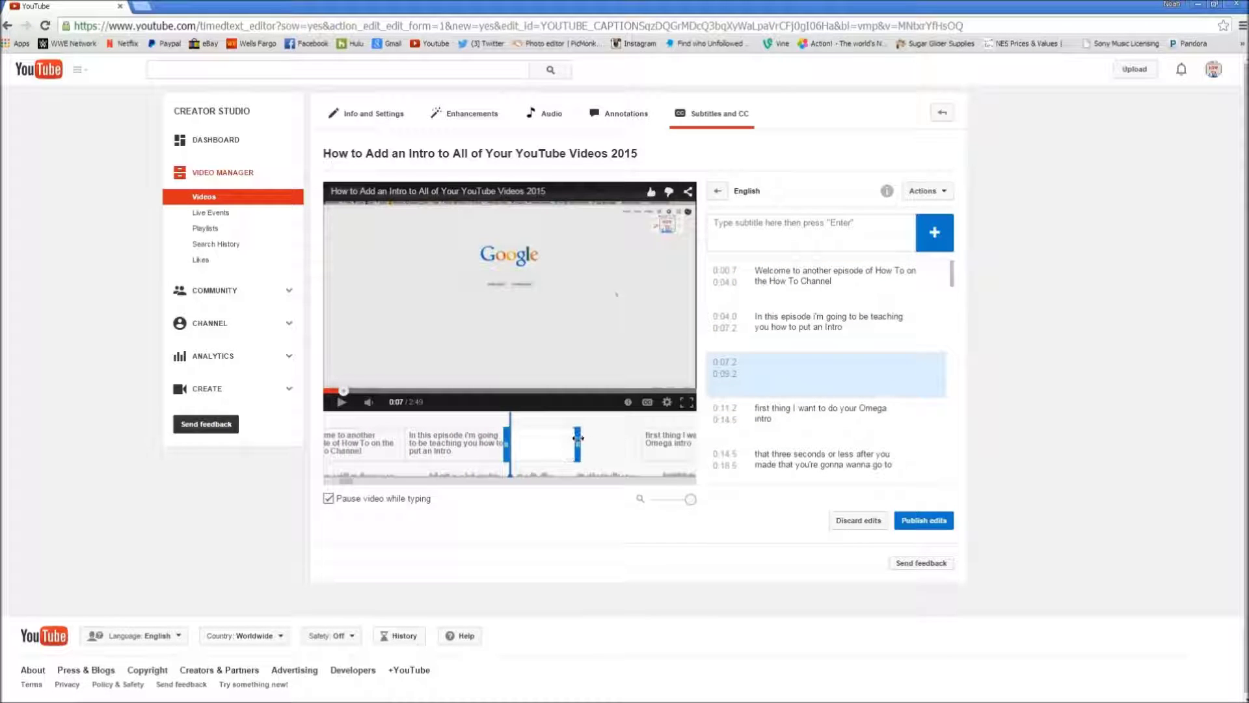
left_click_drag(578, 438, 639, 445)
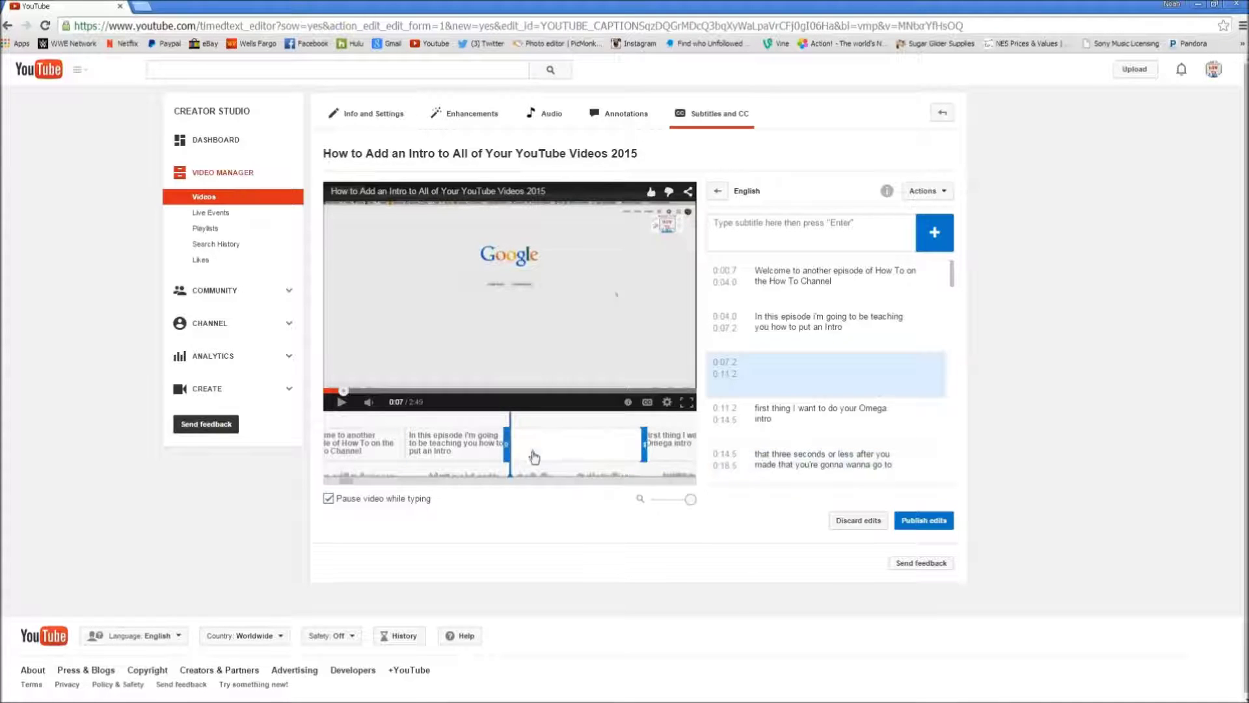
Play through the gap and type 'or as they call it branding, on some of your videos or all of your videos.'
left_click(347, 405)
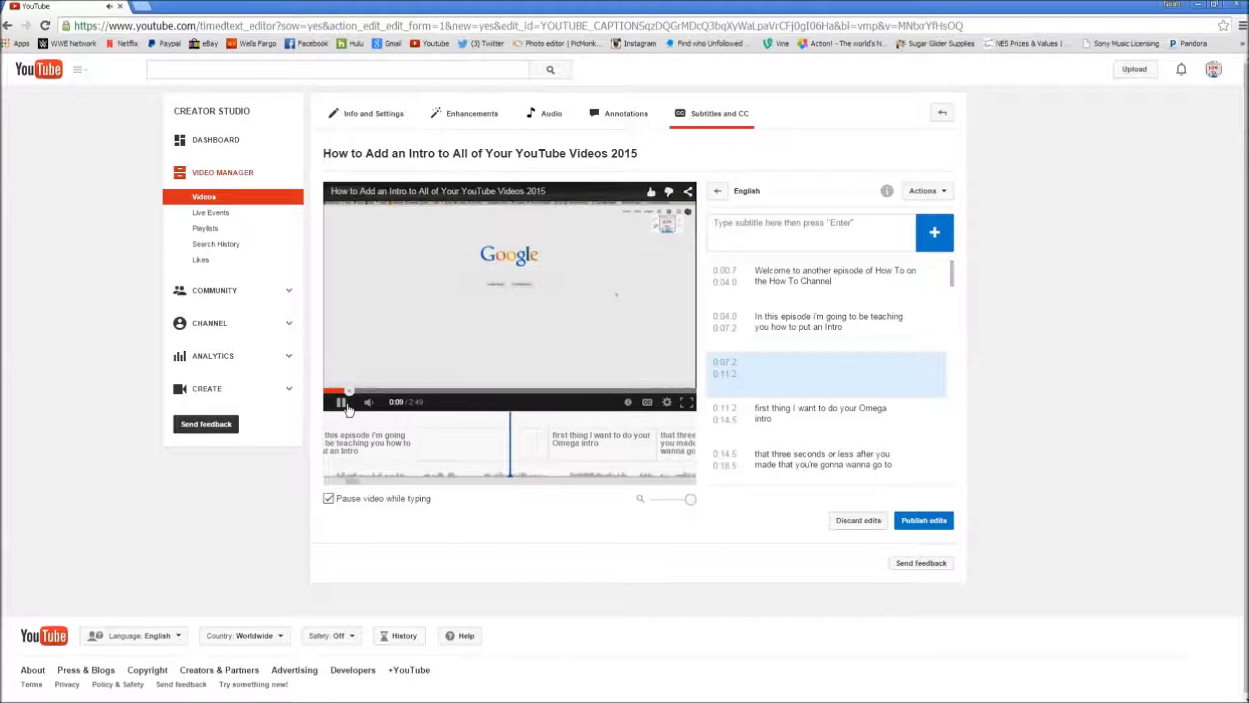
left_click(351, 406)
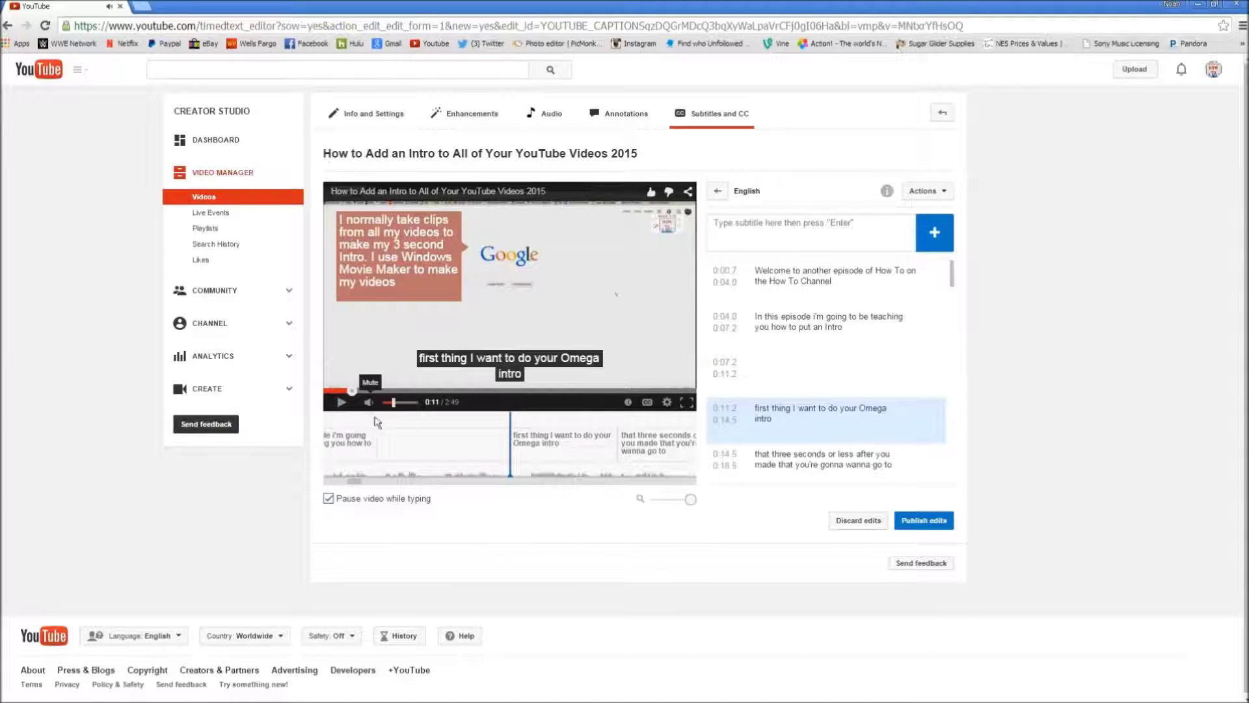
left_click(767, 376)
type("or as they call")
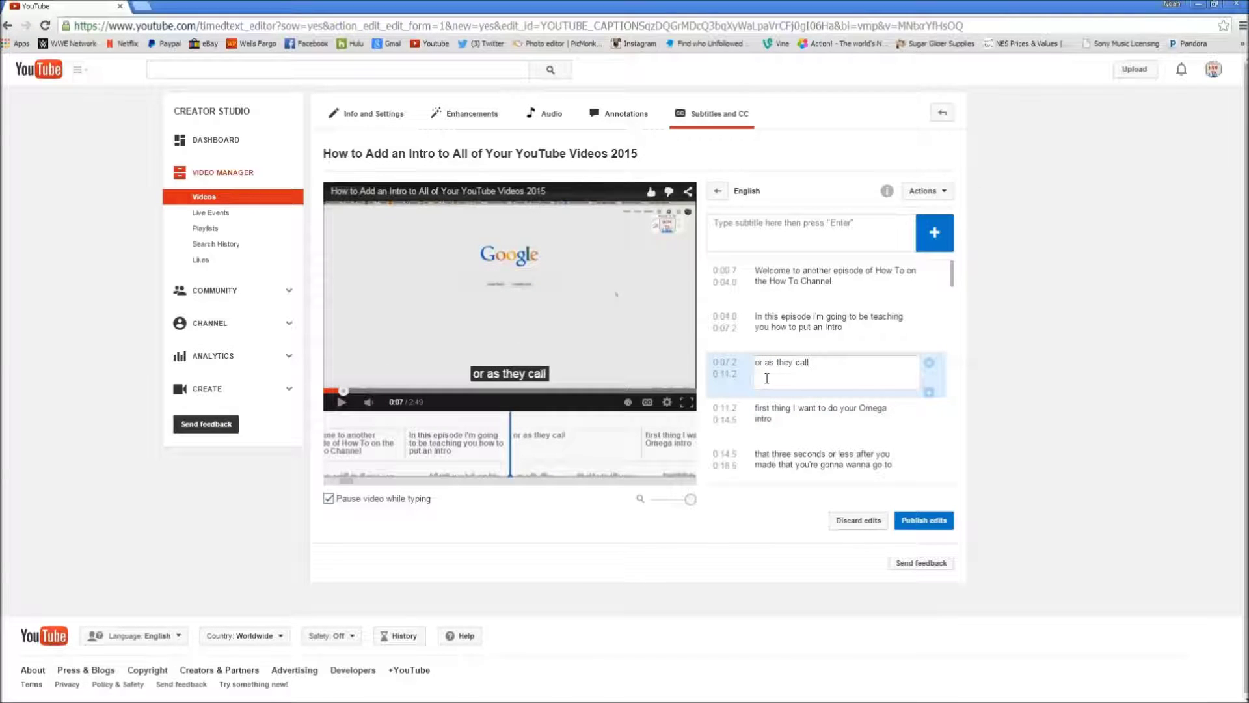
type(" it branding, on some of your videos or all of your videos.")
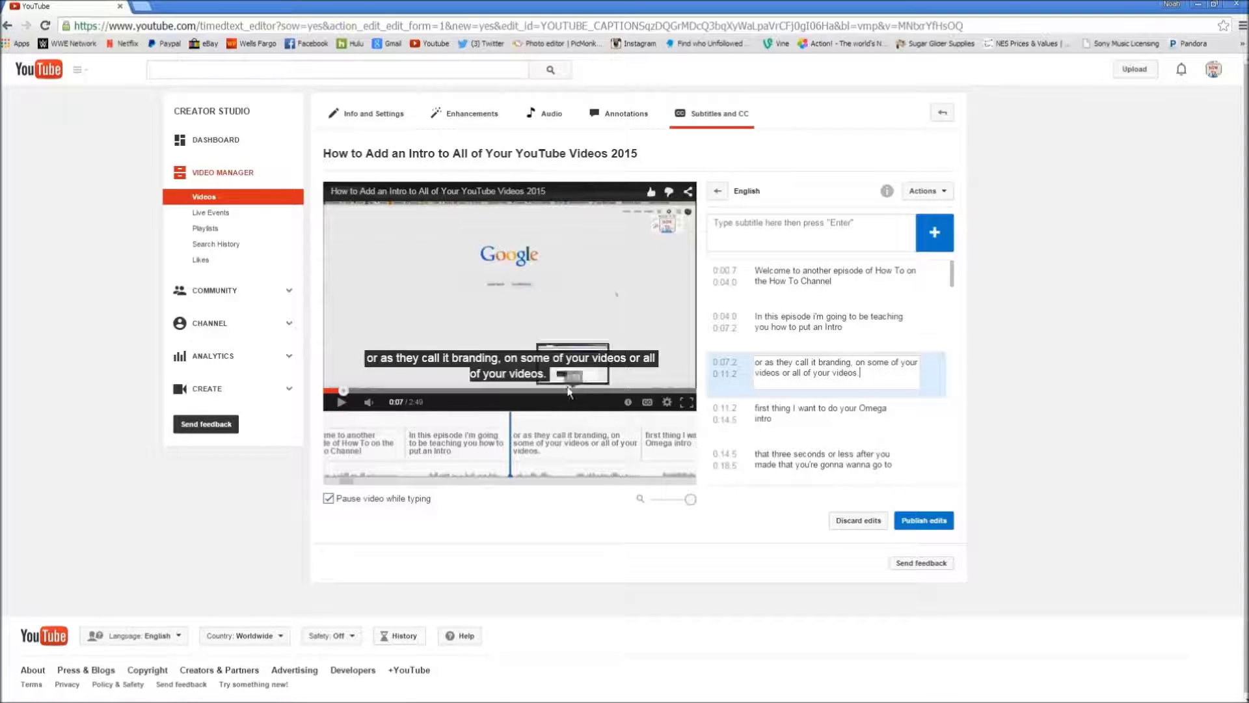
Commit the re-added 0:07.2 caption text and open the subtitle track's actions menu
left_click(837, 259)
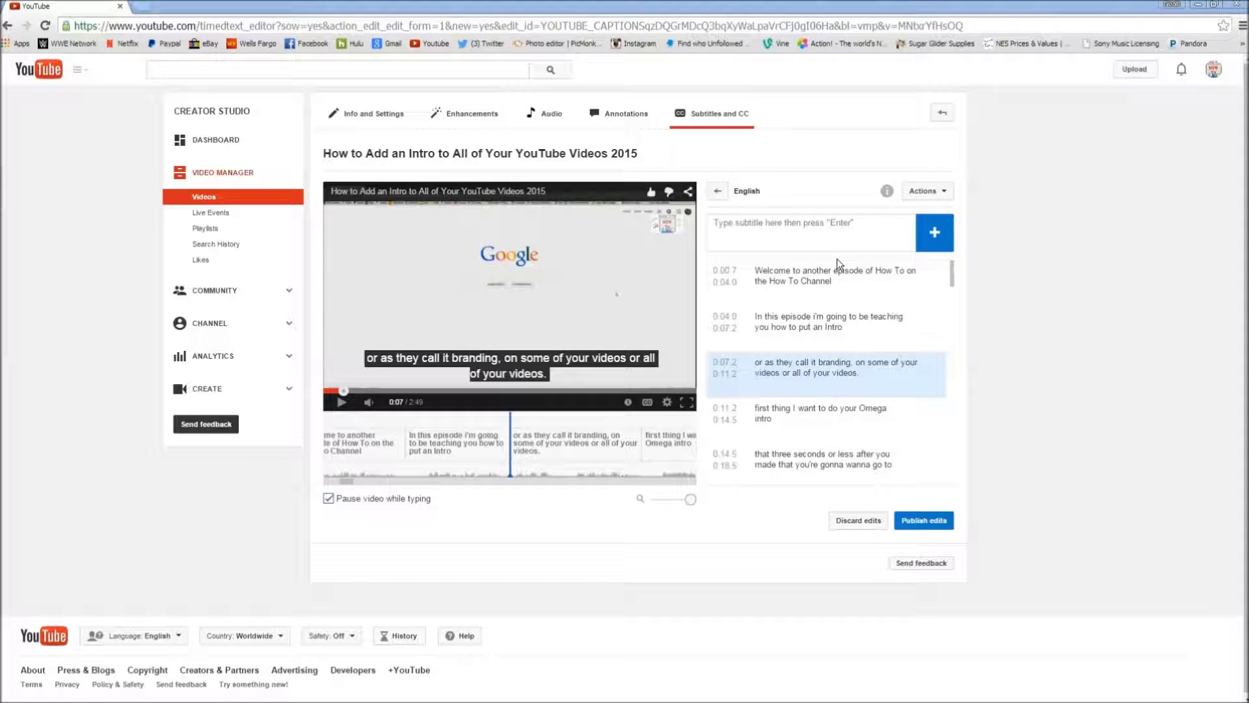
left_click(932, 198)
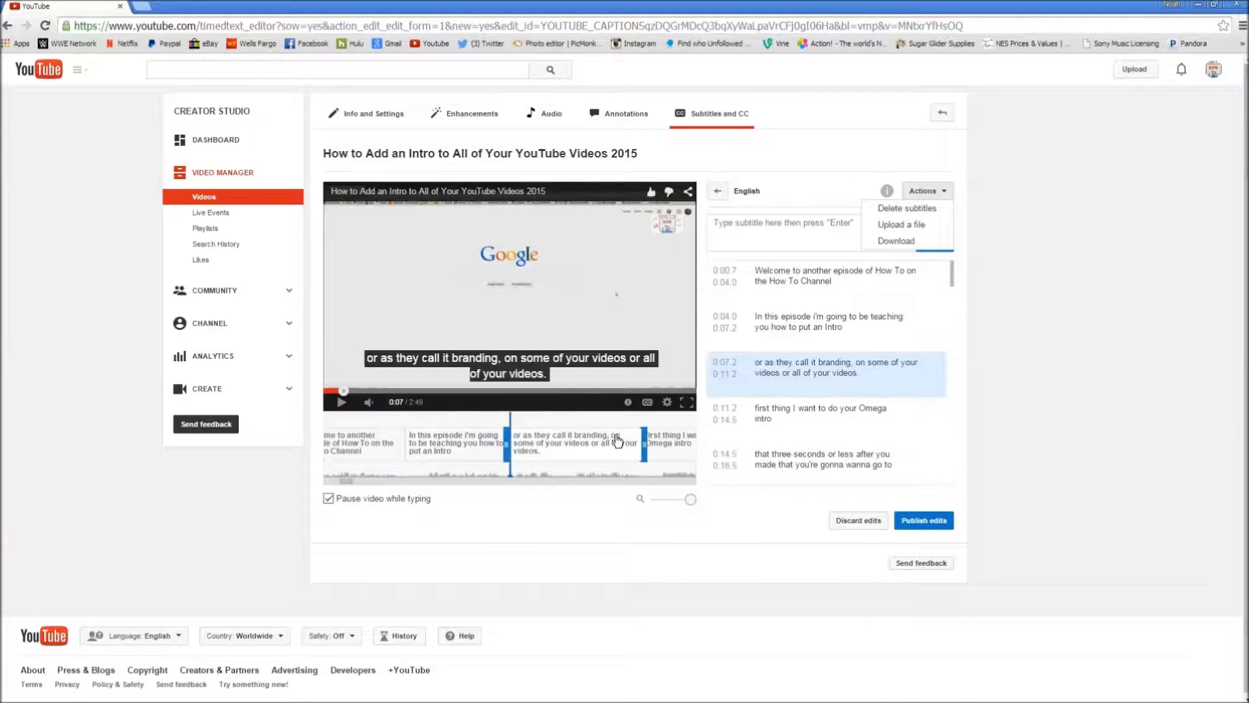
left_click(1047, 412)
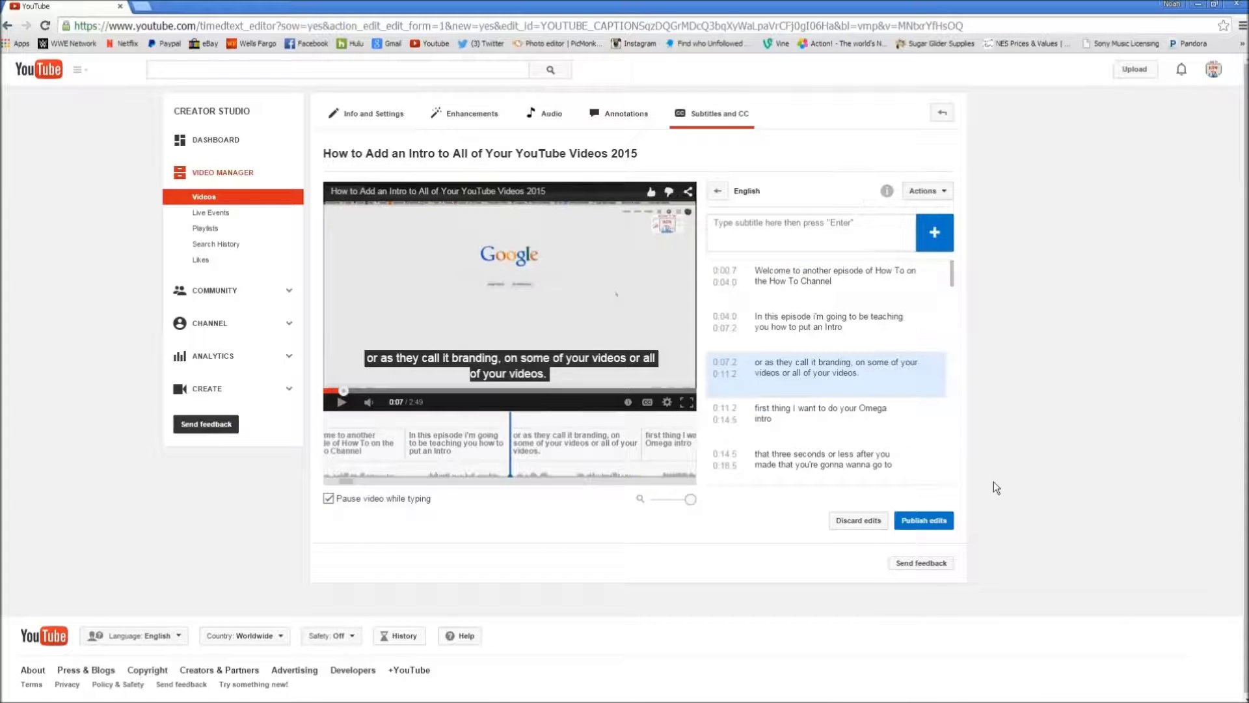
Publish the corrected English subtitles, then replay the English track to 0:11 to check the captions
left_click(938, 519)
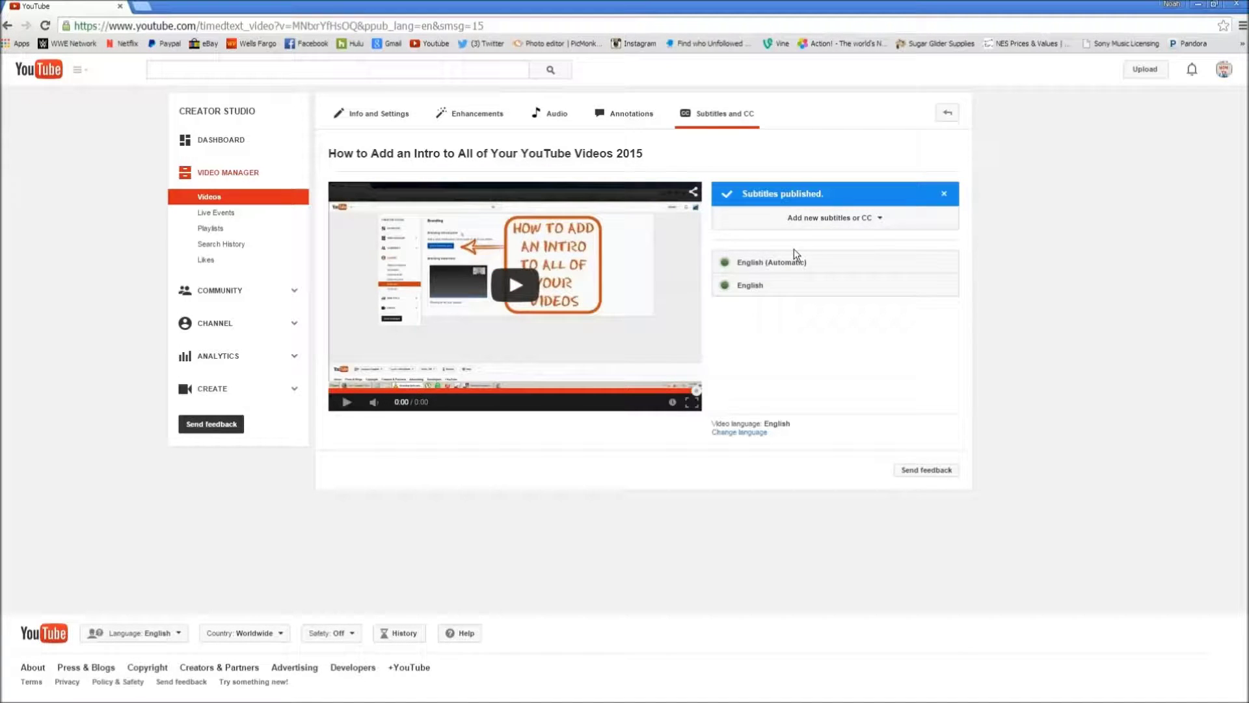
left_click(790, 292)
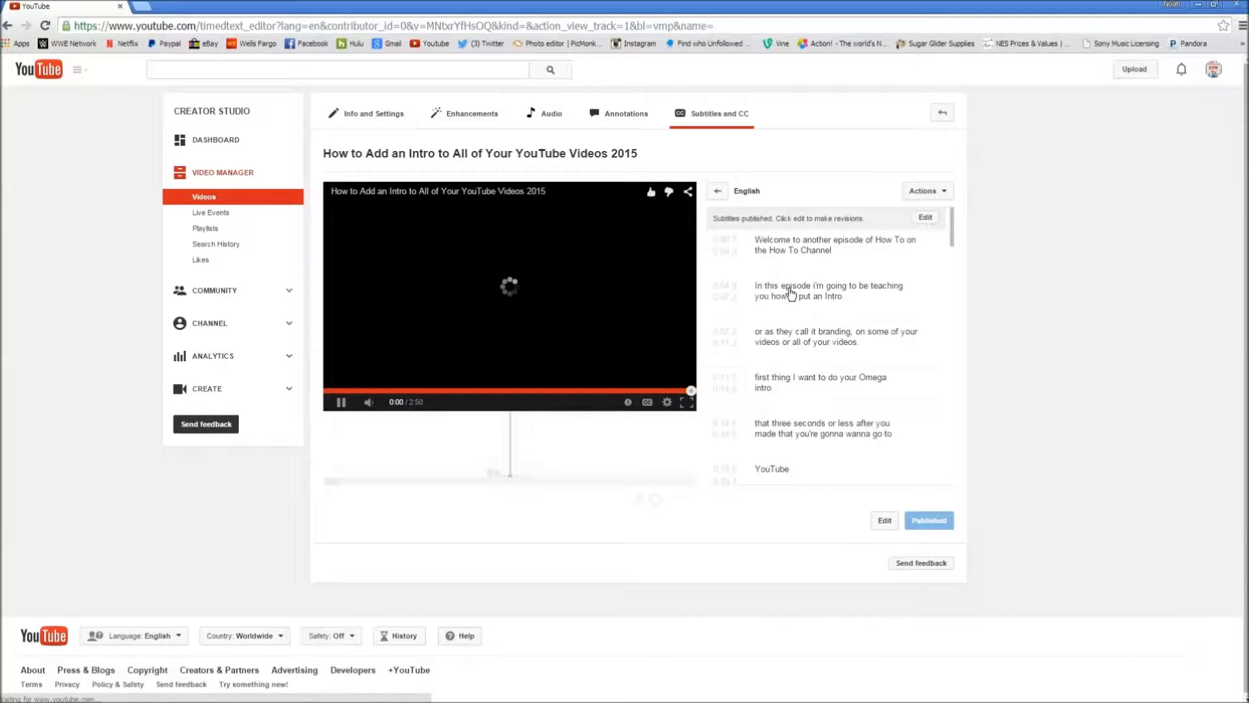
left_click(338, 403)
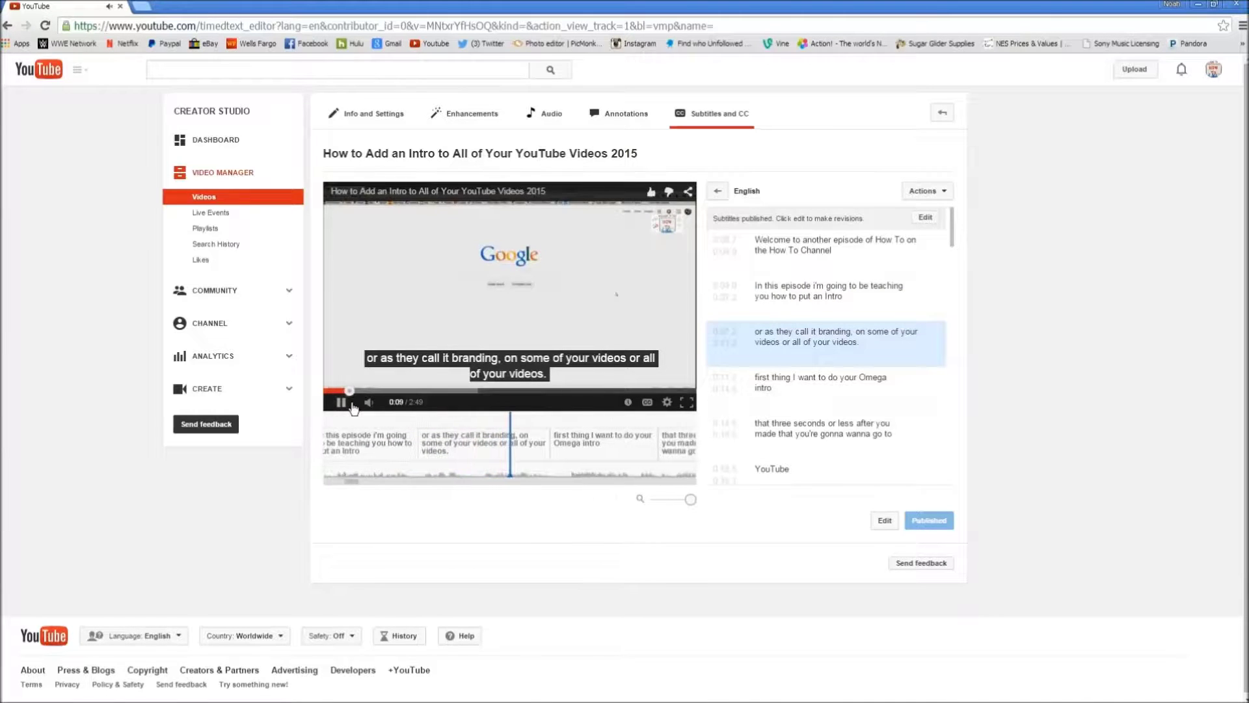
left_click(352, 404)
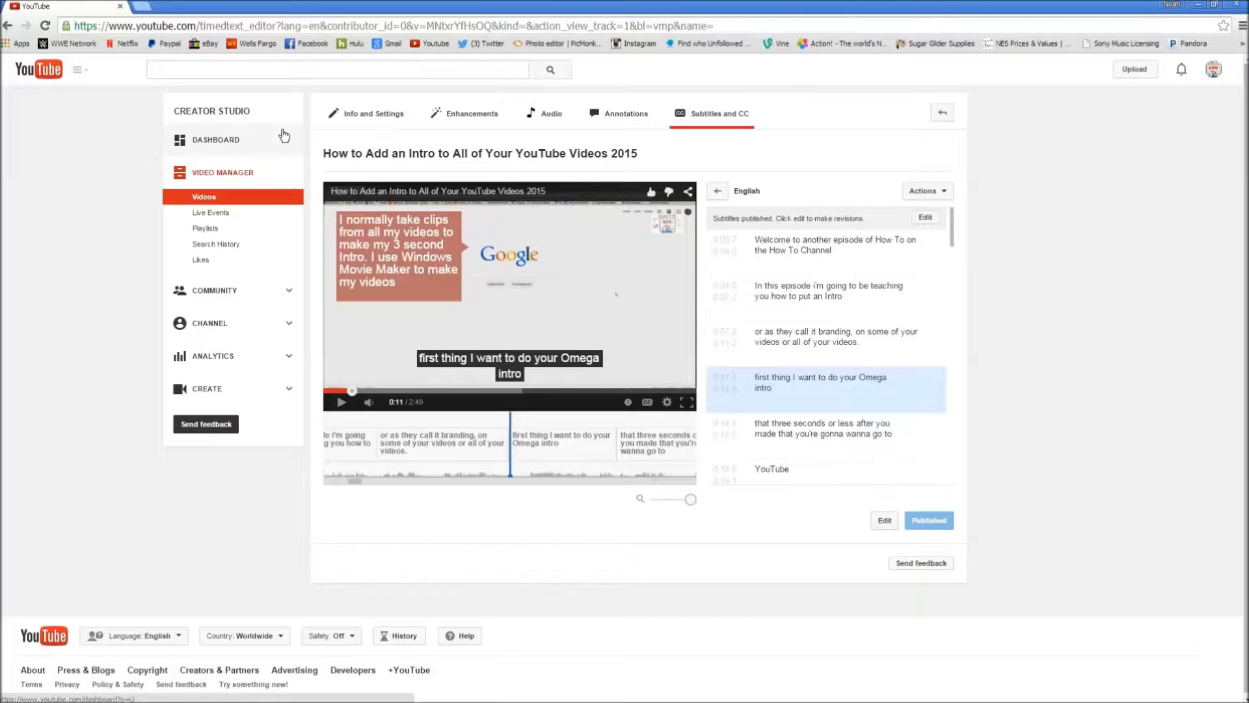
left_click(78, 70)
Go to the How To & More channel page and scroll to the uploads marked with CC badges
left_click(79, 121)
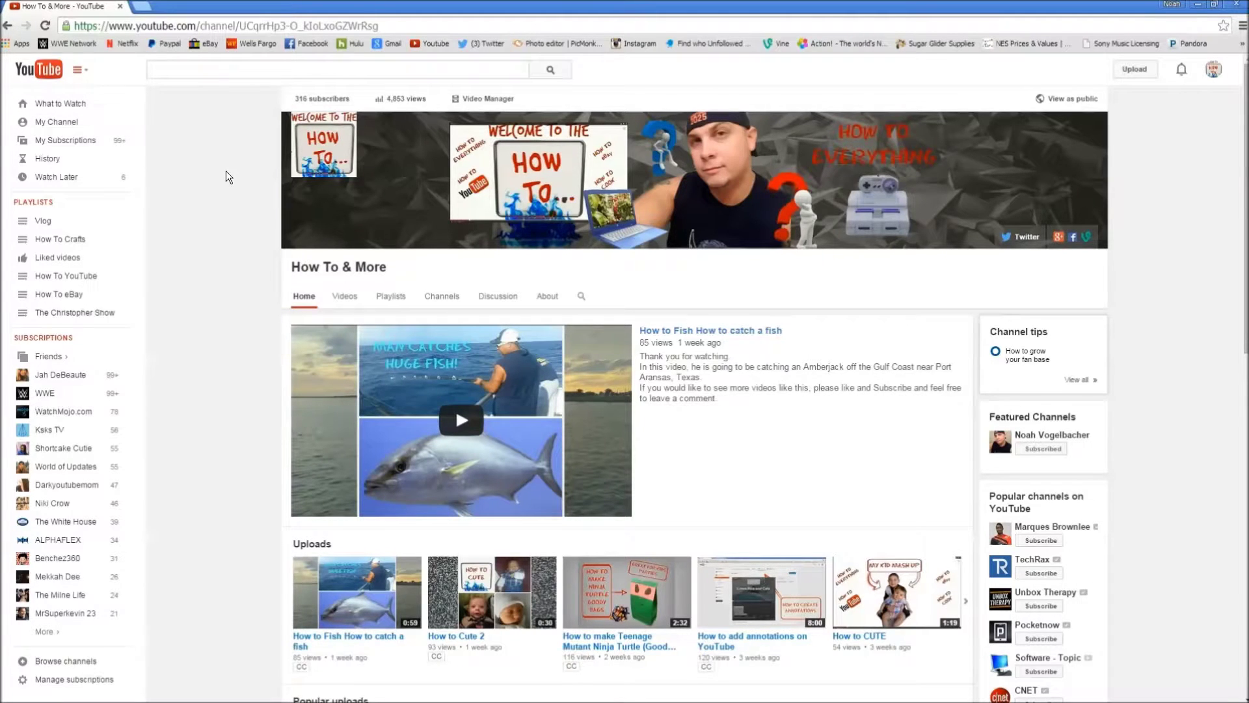
scroll(228, 177, "down", 3)
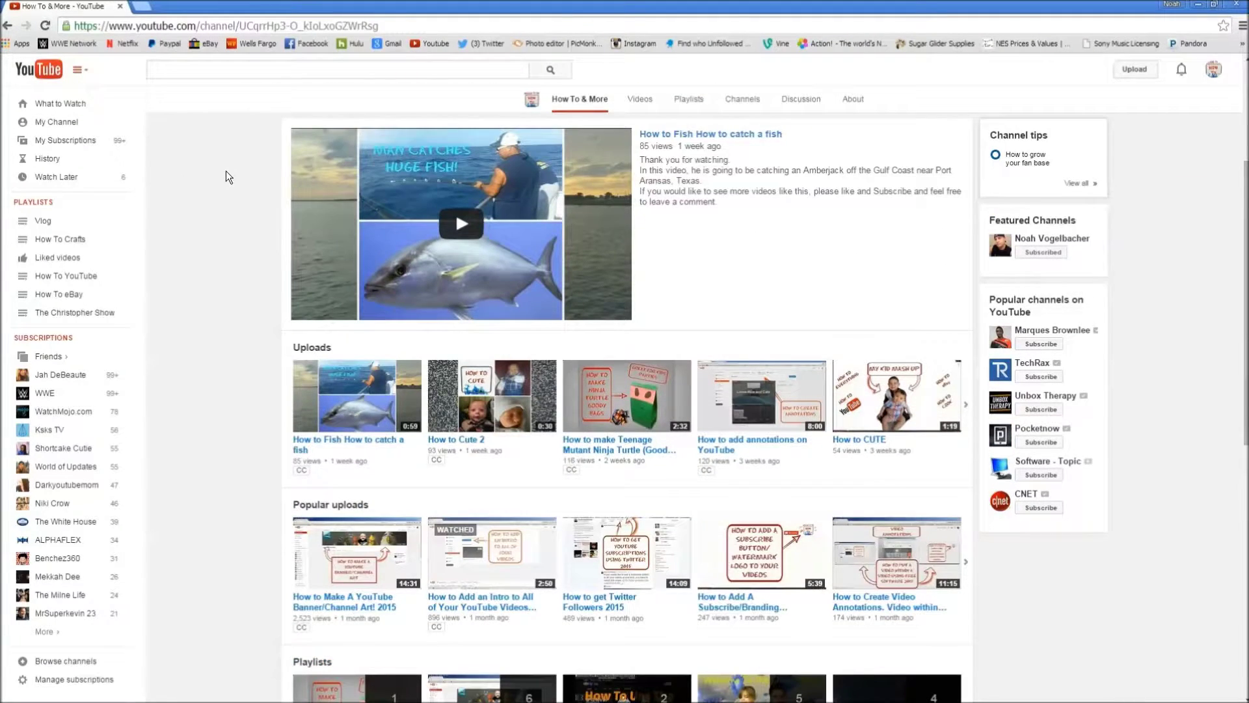
scroll(228, 177, "down", 1)
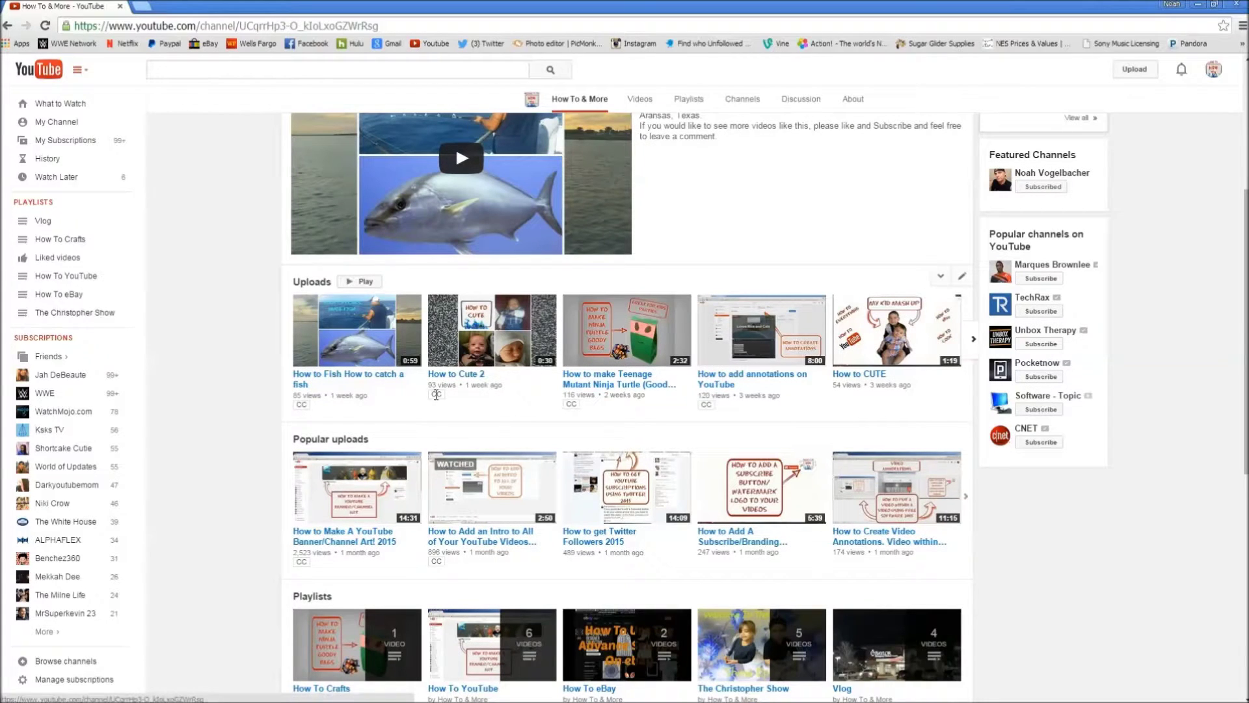